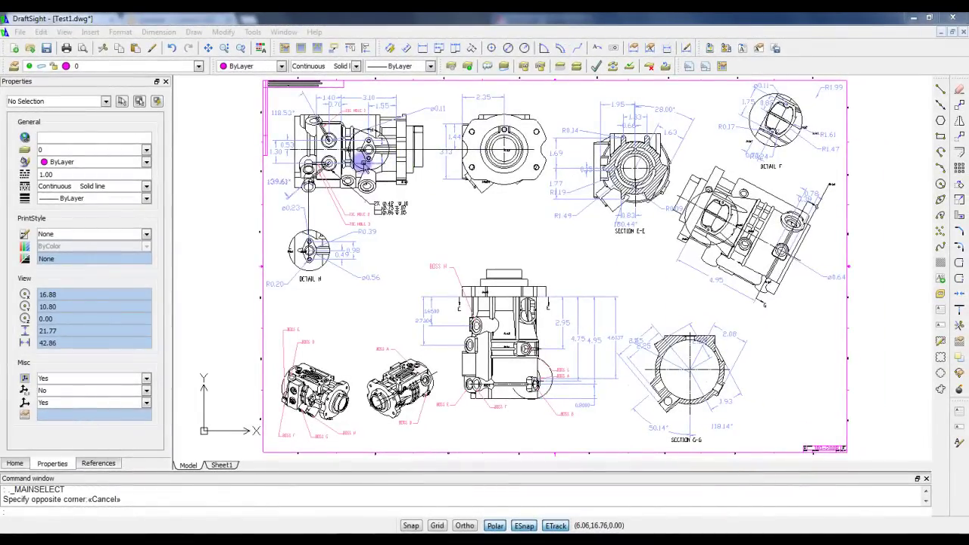
Check the drawing's layer list and toggle the visibility of the Isometric layer in Test1.pdf.
click(198, 66)
click(199, 66)
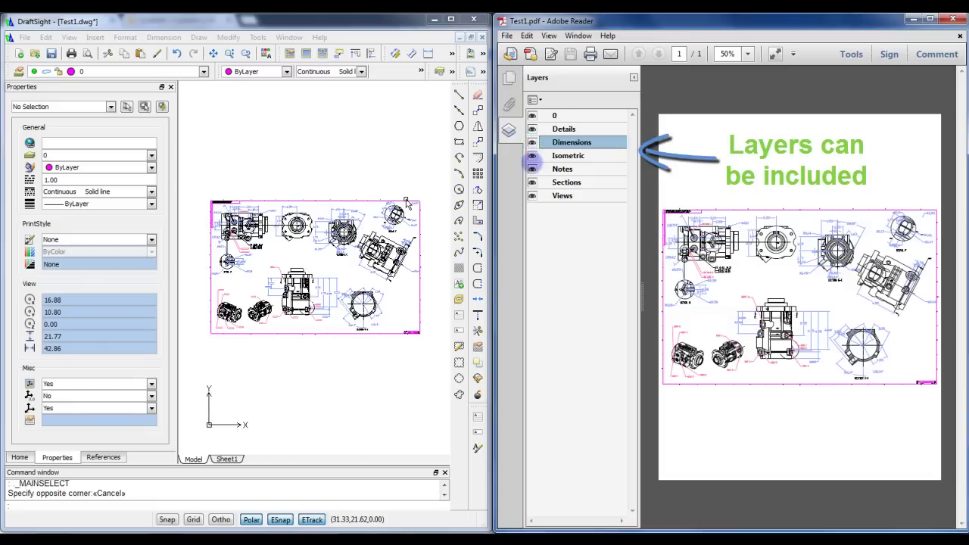
click(533, 155)
click(532, 155)
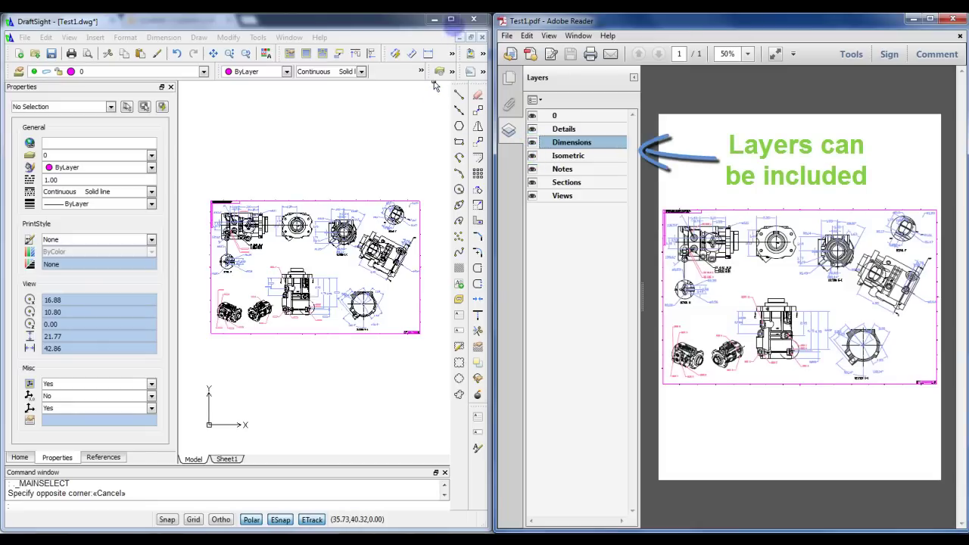
Maximize the DraftSight window and open the PDF export settings for the Test1.dwg drawing.
click(452, 19)
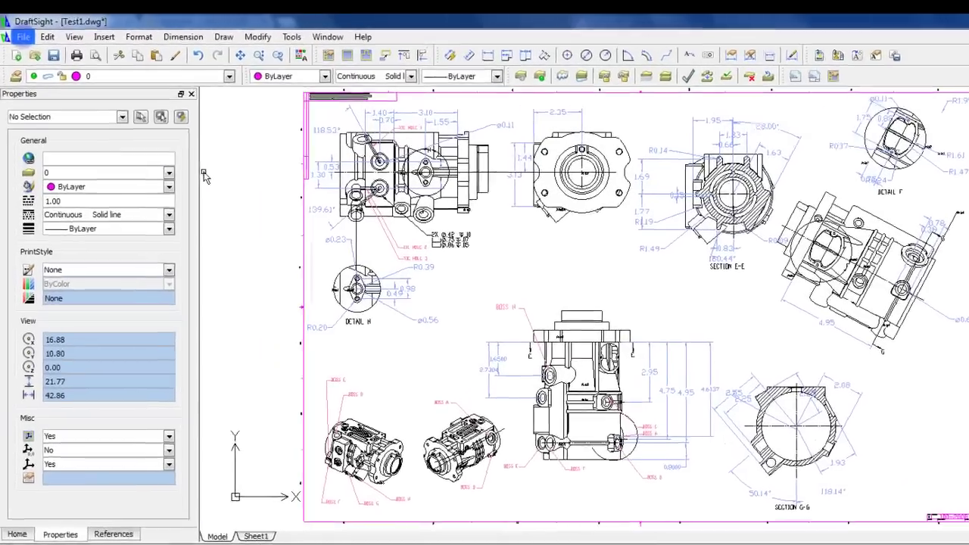
click(19, 32)
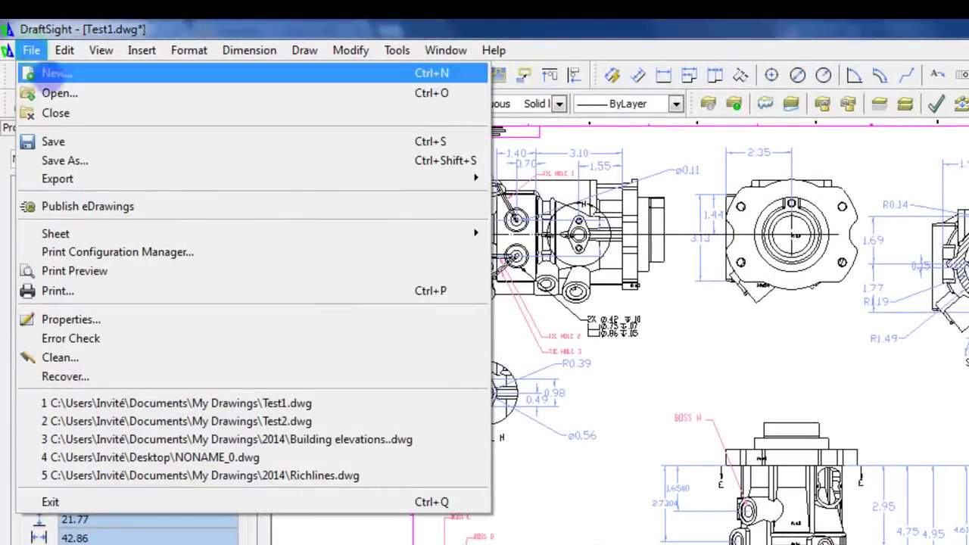
mouse_move(356, 178)
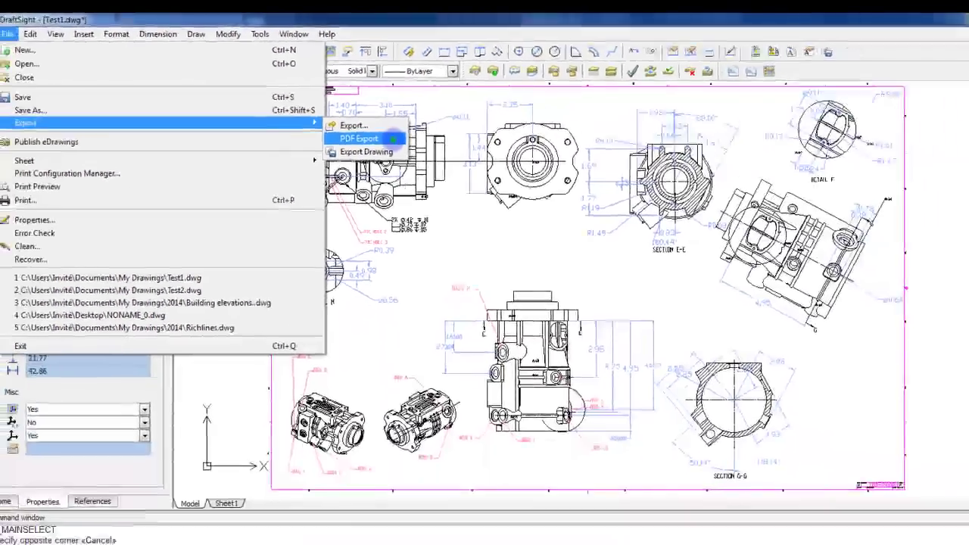
click(602, 255)
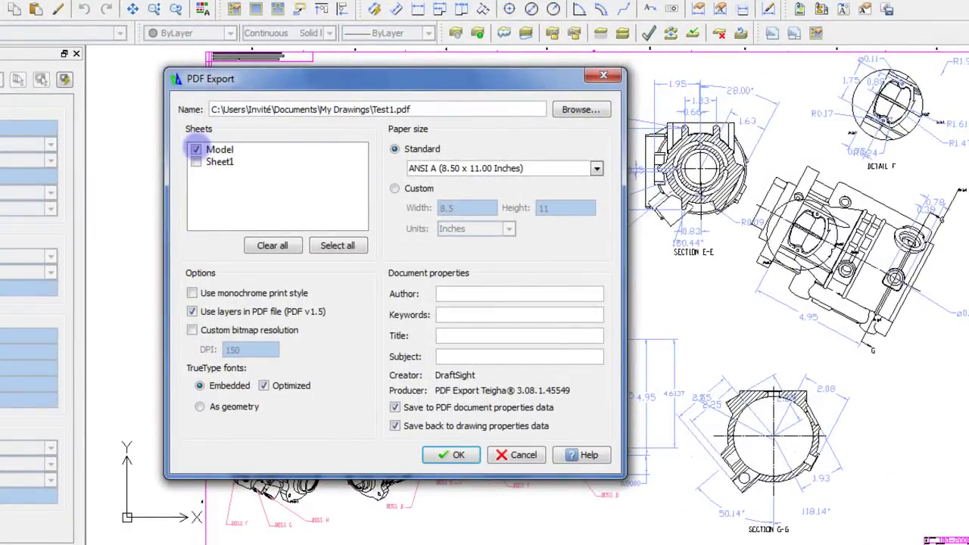
Choose Sheet1 instead of Model as the sheet to export, and restore the selection to Model.
click(196, 150)
click(196, 161)
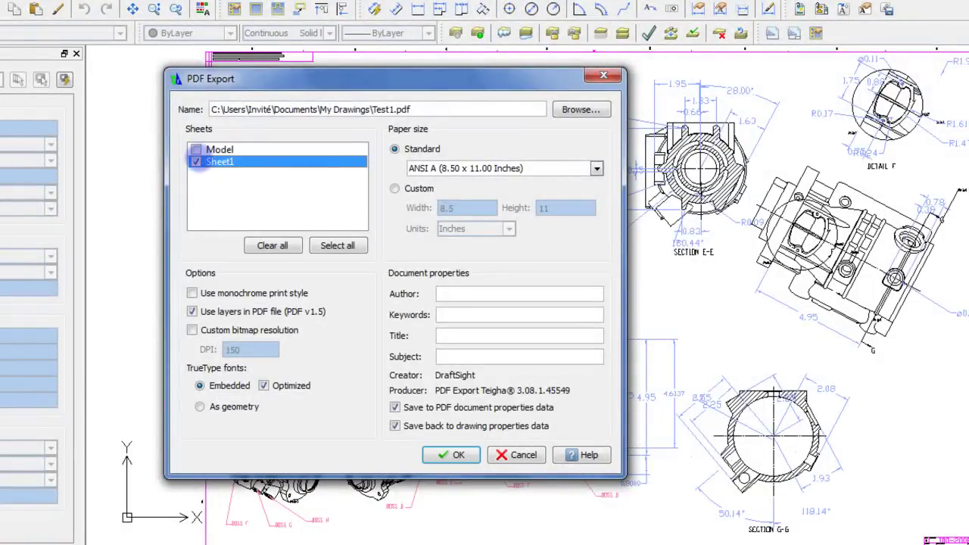
click(196, 162)
click(195, 150)
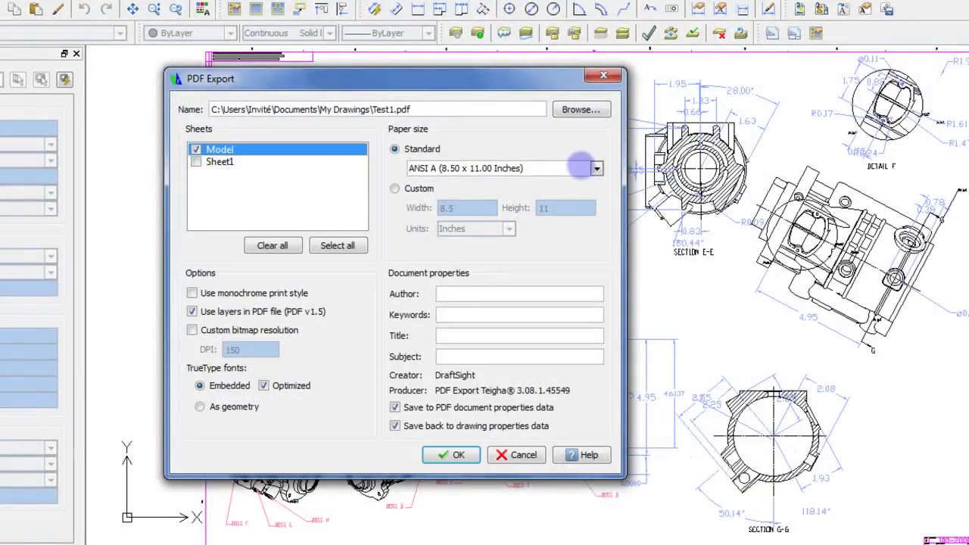
Examine the standard paper sizes and the option for using layers in the PDF file, and cancel the export.
click(597, 168)
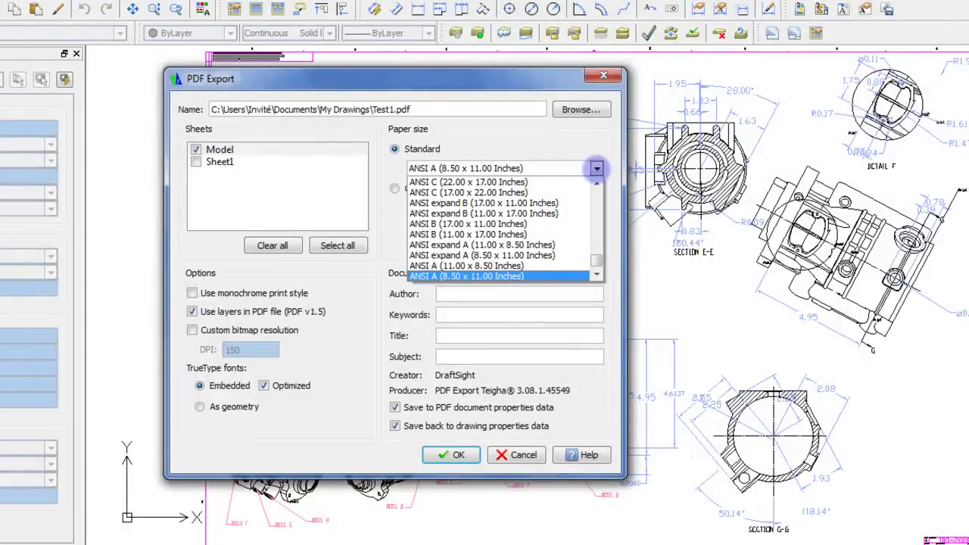
drag(598, 259, 600, 186)
click(597, 165)
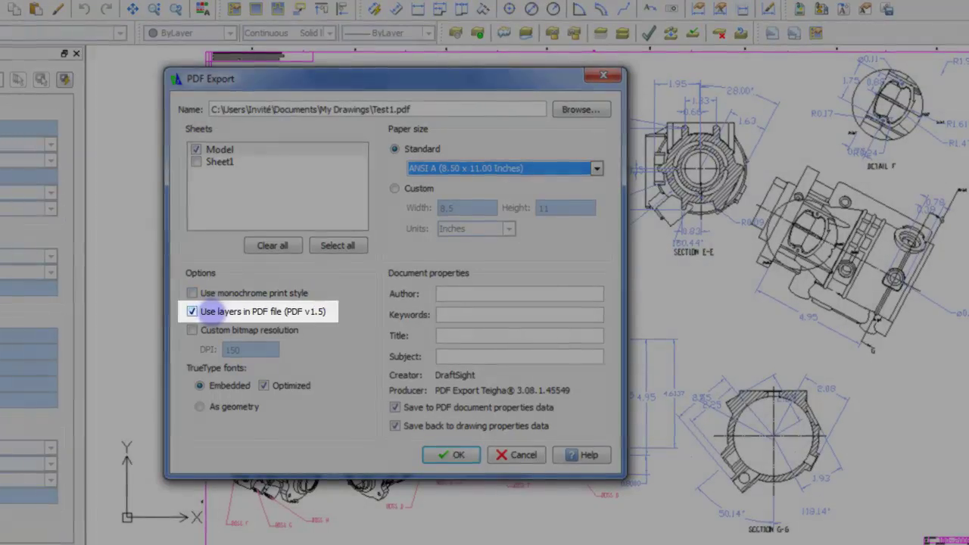
click(211, 312)
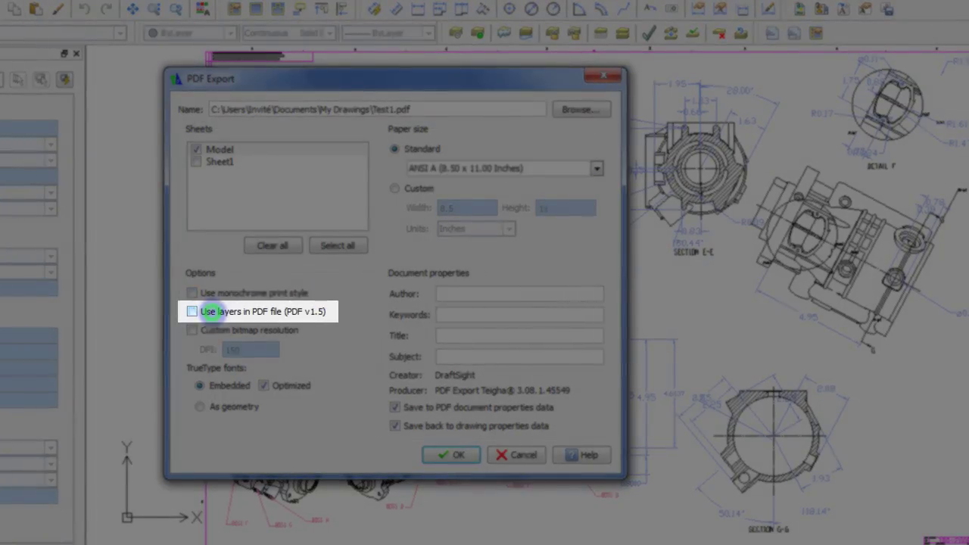
click(211, 312)
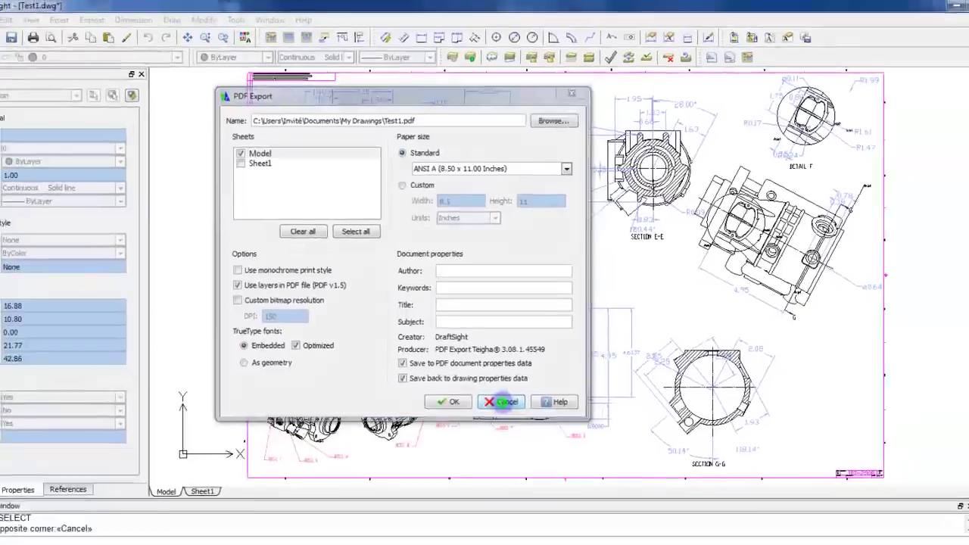
click(522, 455)
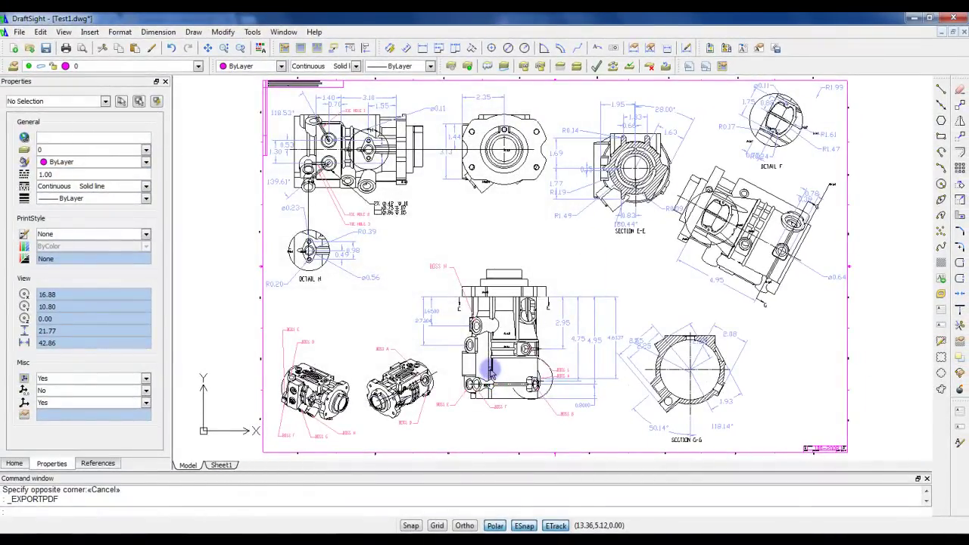
Bring up the NONAME_2.dwg drawing alongside Test2.pdf in Adobe Reader and view the PDF's layer list.
mouse_move(431, 537)
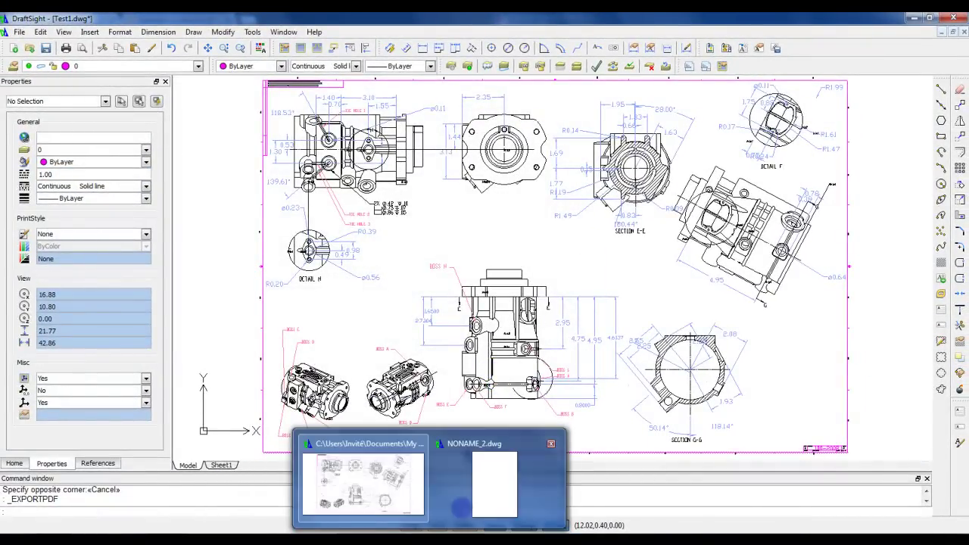
click(484, 483)
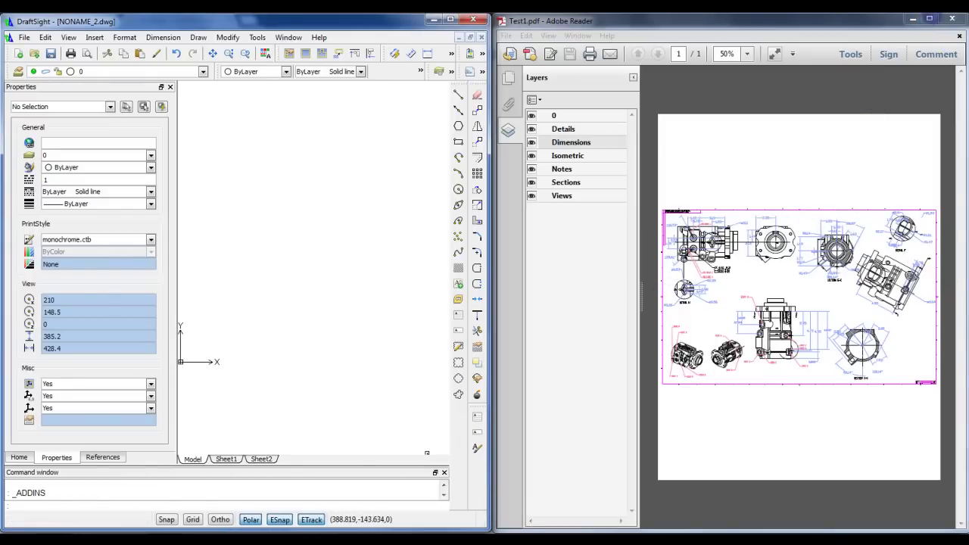
mouse_move(393, 540)
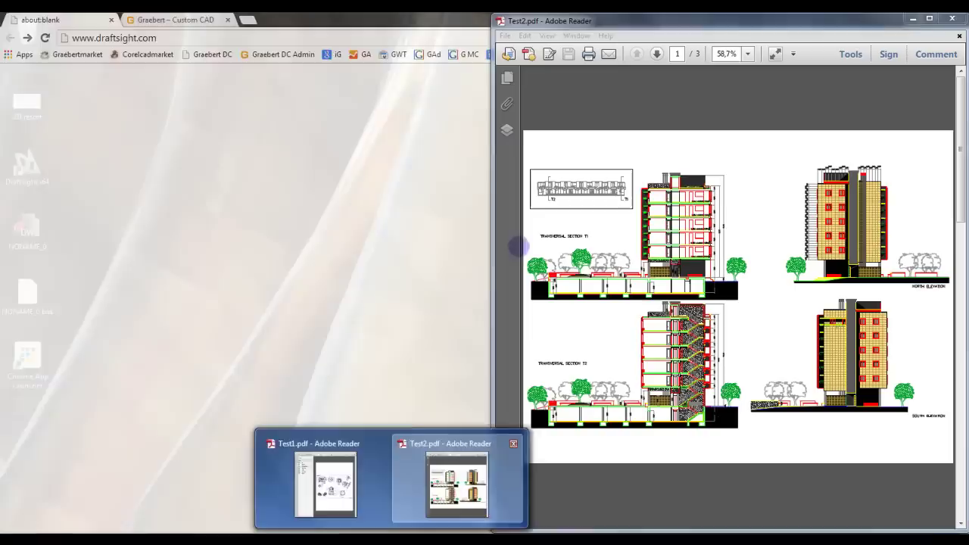
click(431, 434)
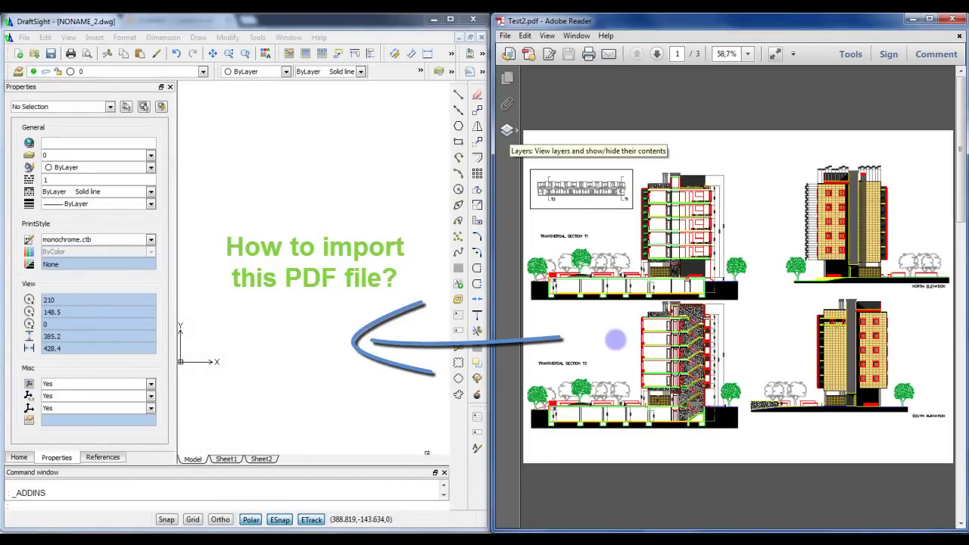
click(507, 130)
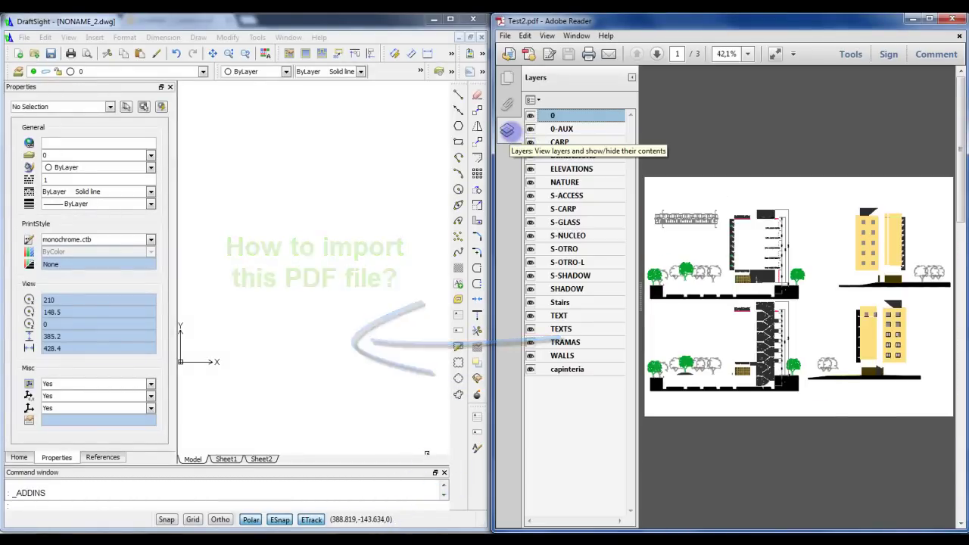
click(507, 130)
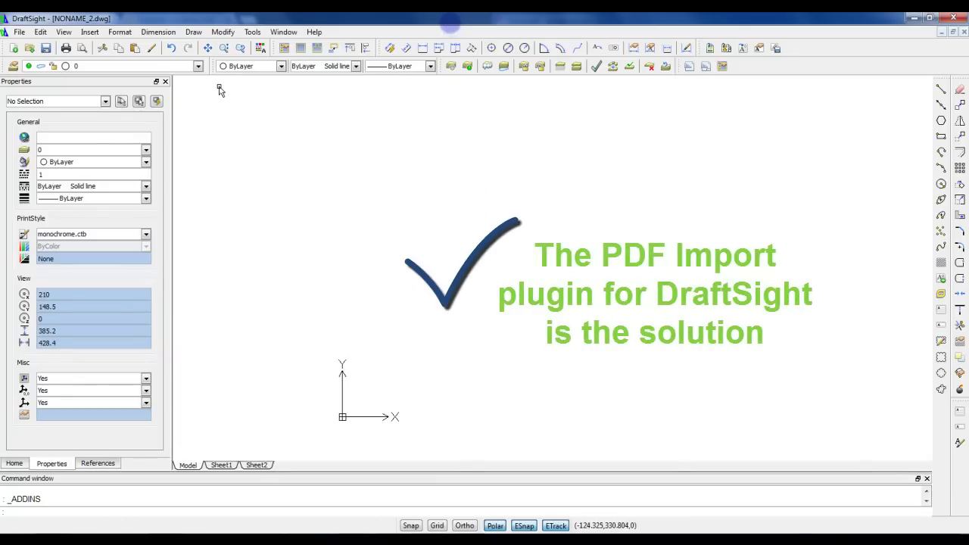
Check in DraftSight's add-ins list that PDFImport is active and enabled at start-up.
key(alt+t)
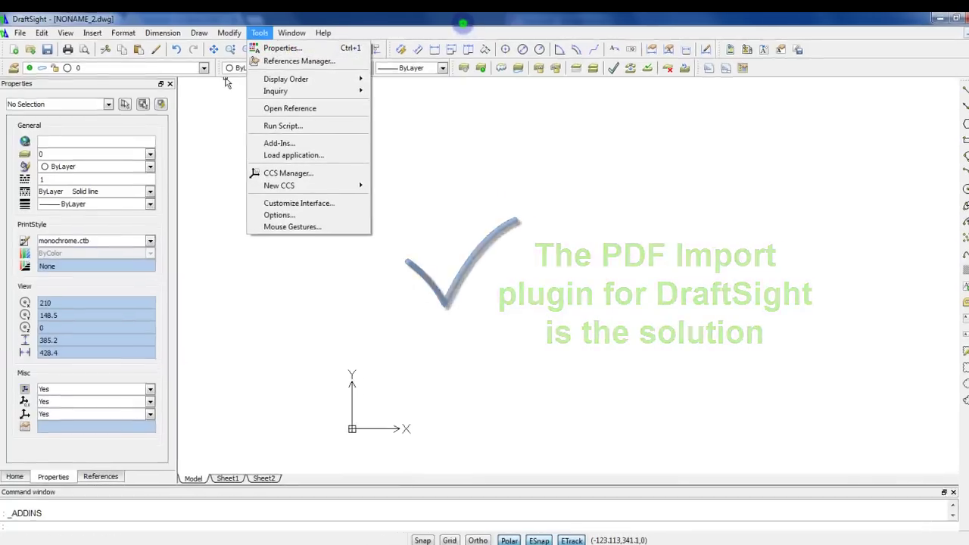
key(Down)
key(Down)
key(Down)
key(Down)
key(Down)
key(Down)
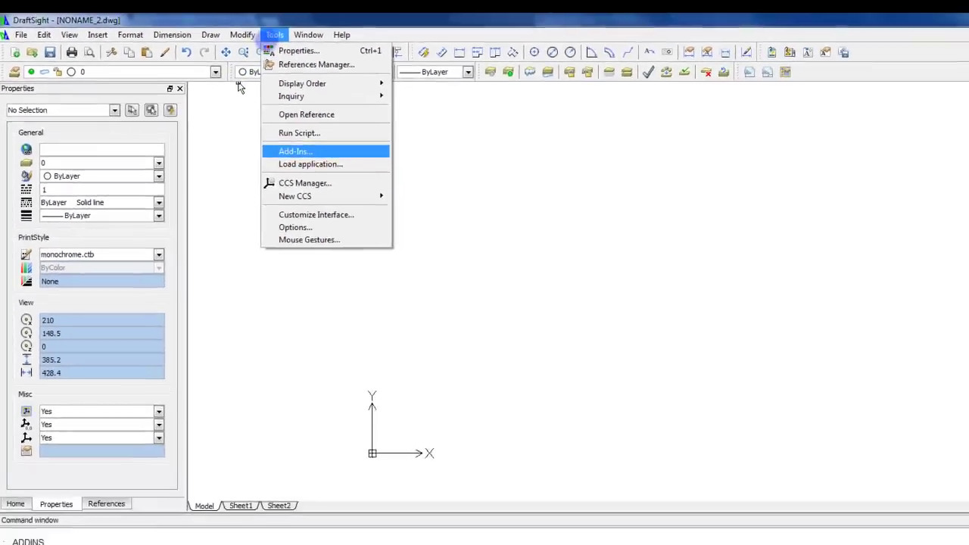
key(Return)
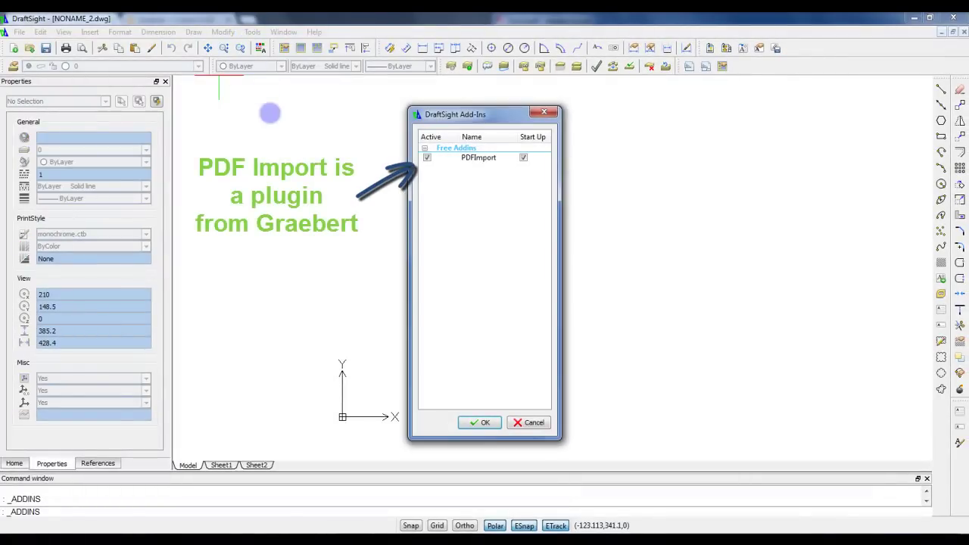
key(space)
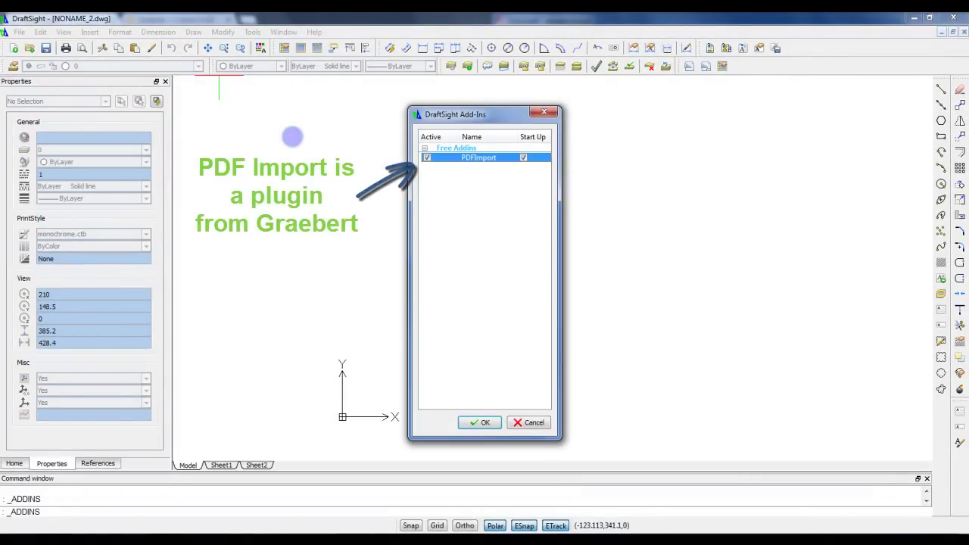
key(Return)
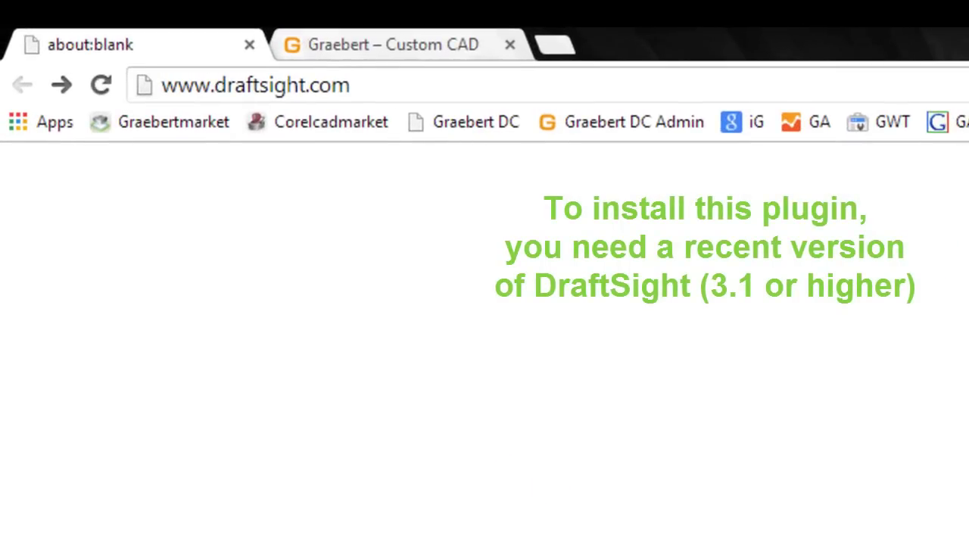
key(ctrl+l)
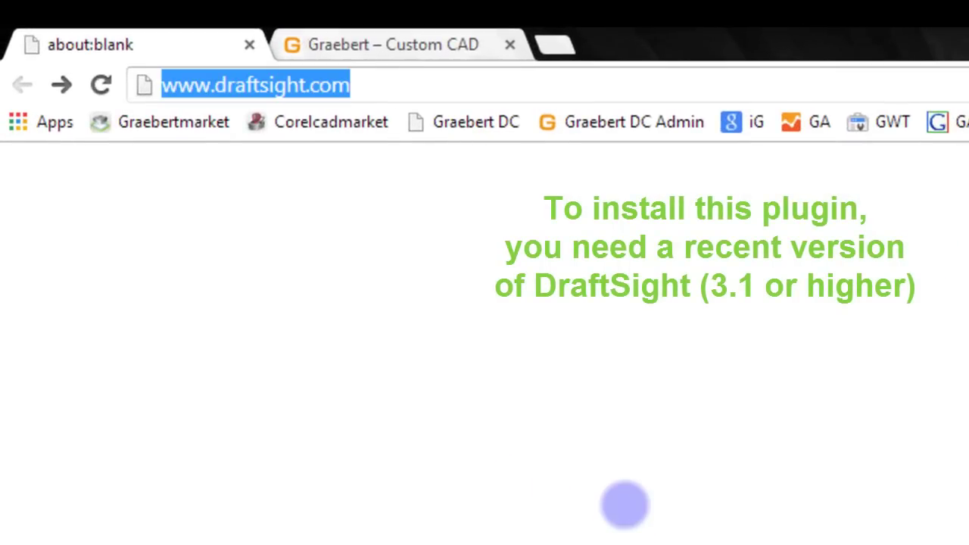
key(Return)
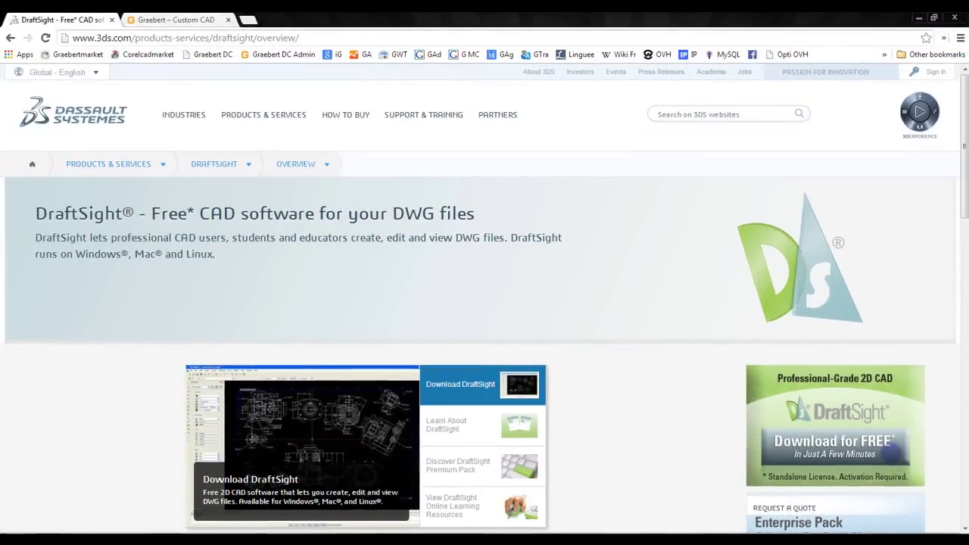
key(ctrl+Tab)
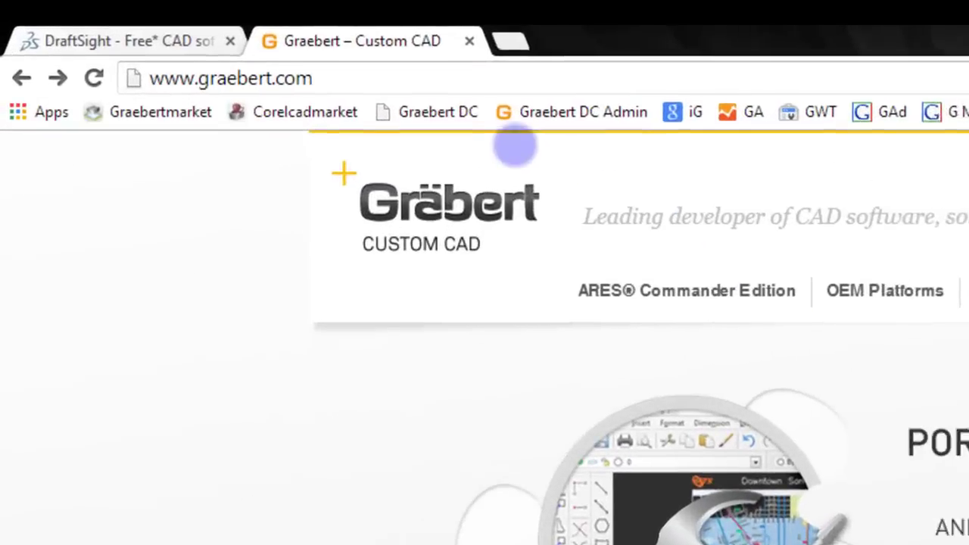
key(ctrl+l)
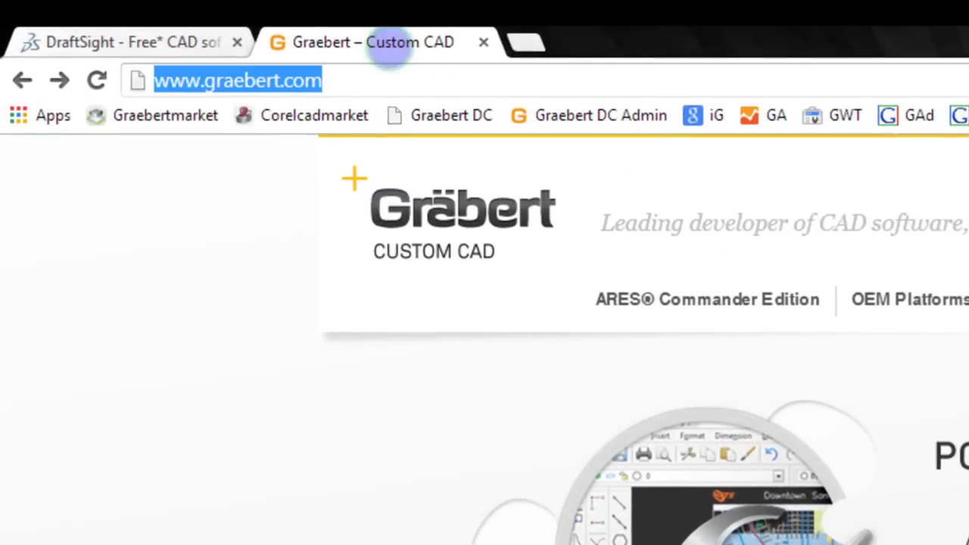
click(389, 70)
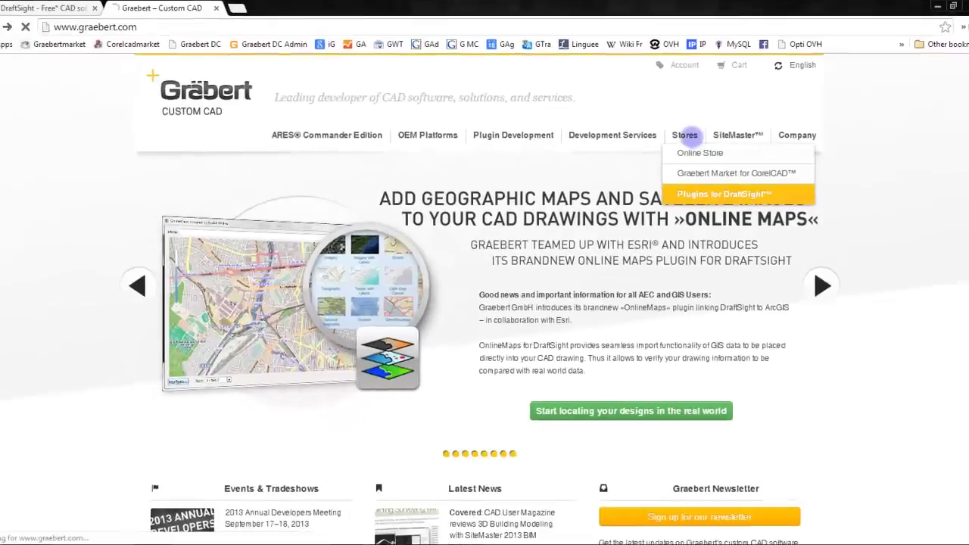
Open the PDF Import for DraftSight page from Graebert's Plugins for DraftSight store and view its download and purchase options.
click(636, 262)
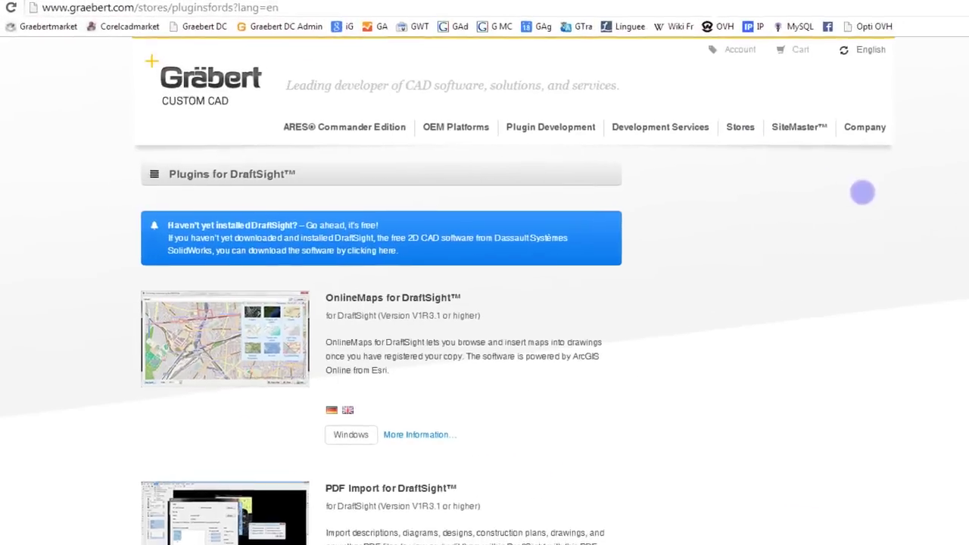
scroll(704, 308, down, 5)
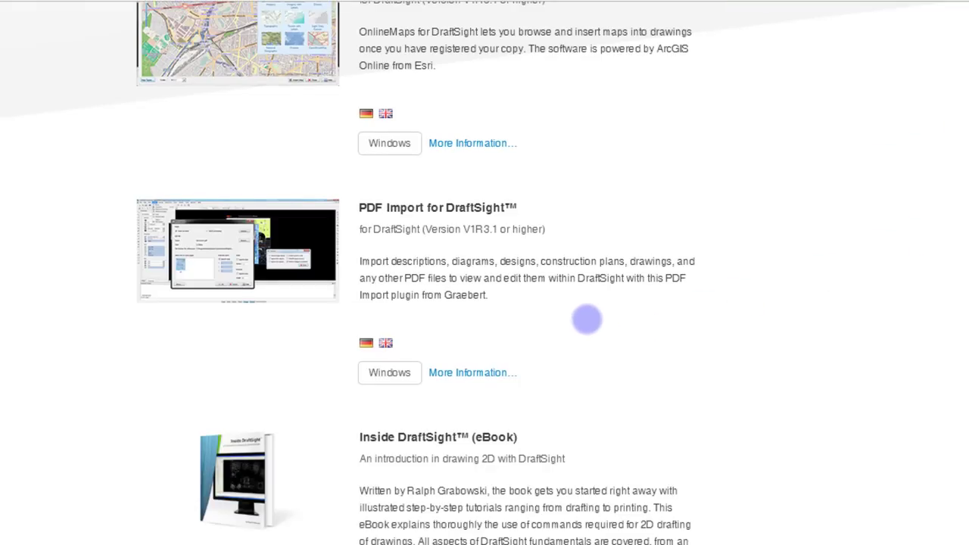
click(500, 207)
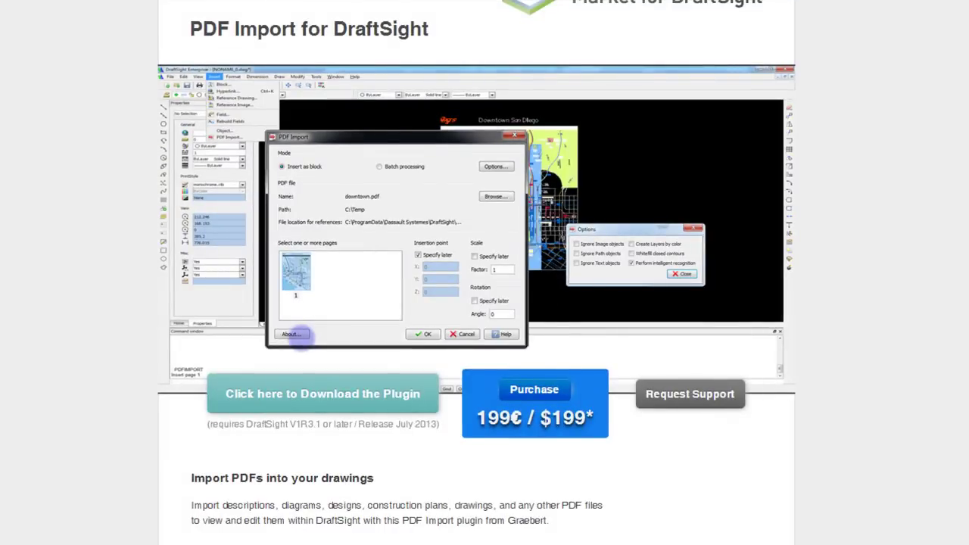
scroll(300, 335, down, 1)
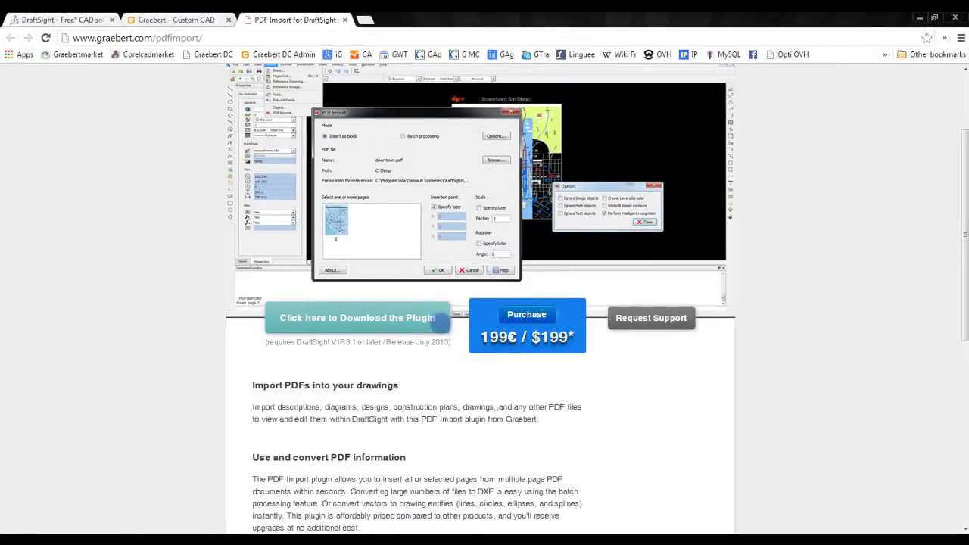
Switch to the NONAME_2.dwg drawing in DraftSight and start the PDF Import command.
mouse_move(431, 540)
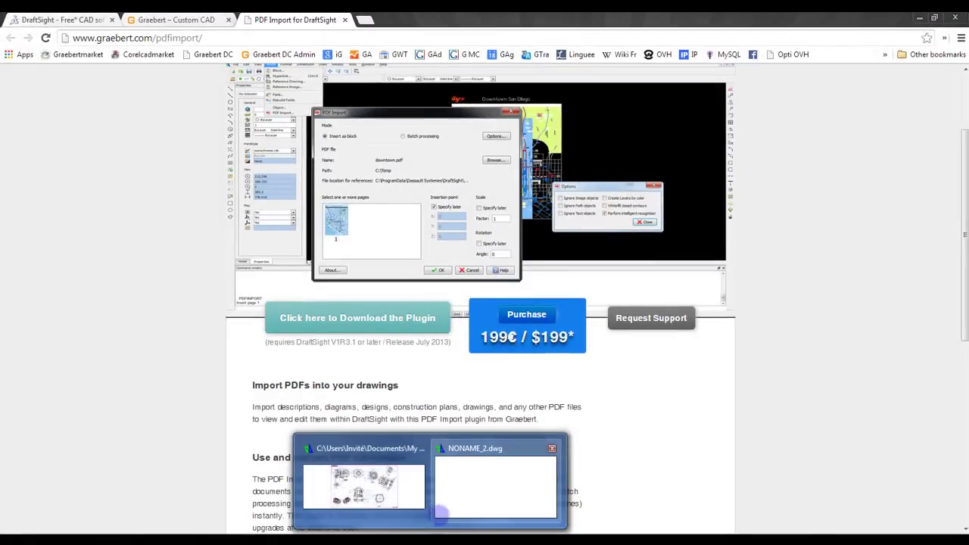
click(440, 514)
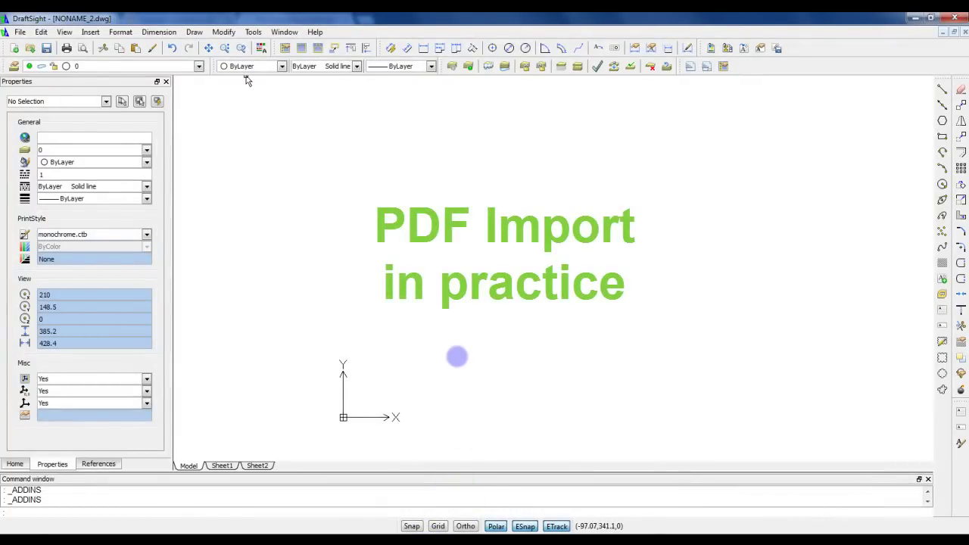
key(Left)
key(Left)
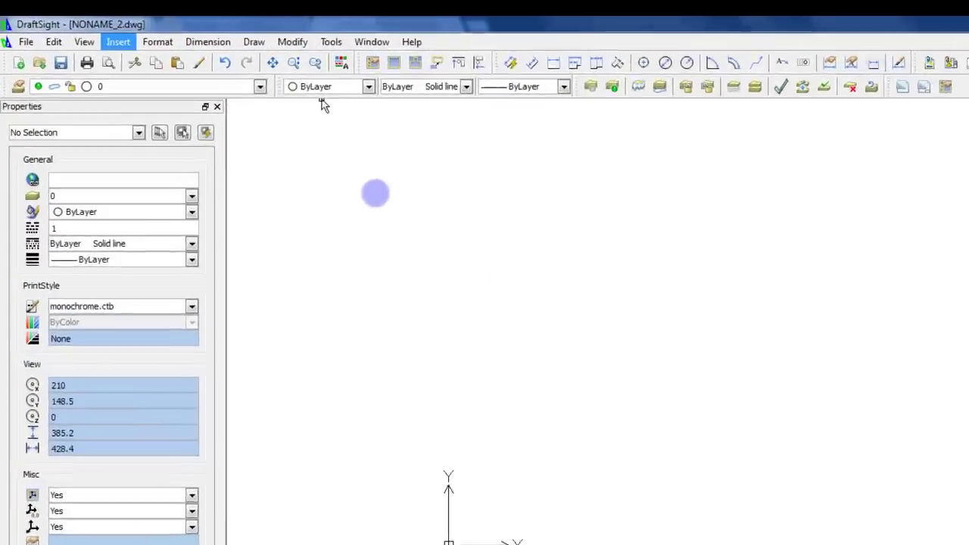
click(90, 32)
key(Up)
key(Up)
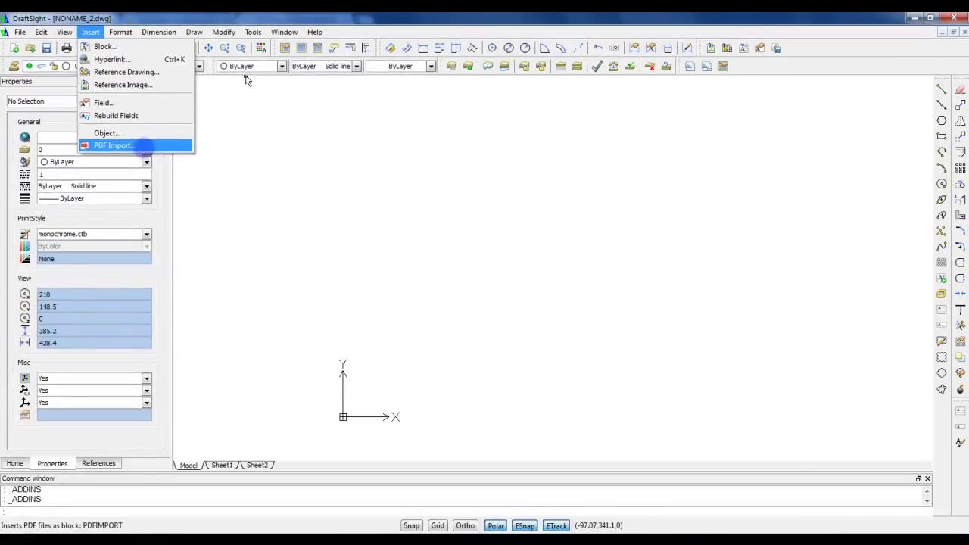
key(Return)
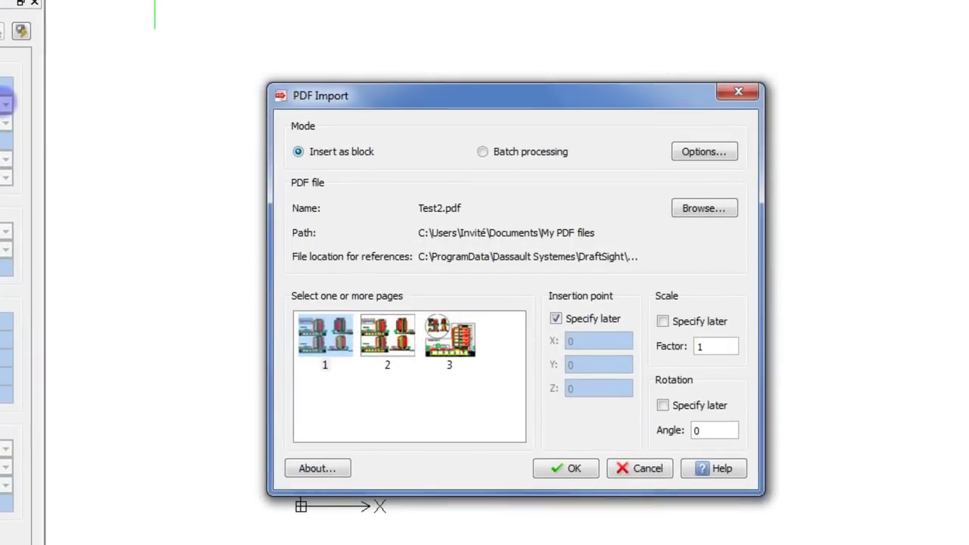
Review the PDF import modes and the options for ignored objects, layers by color, white fill and intelligent recognition.
click(482, 152)
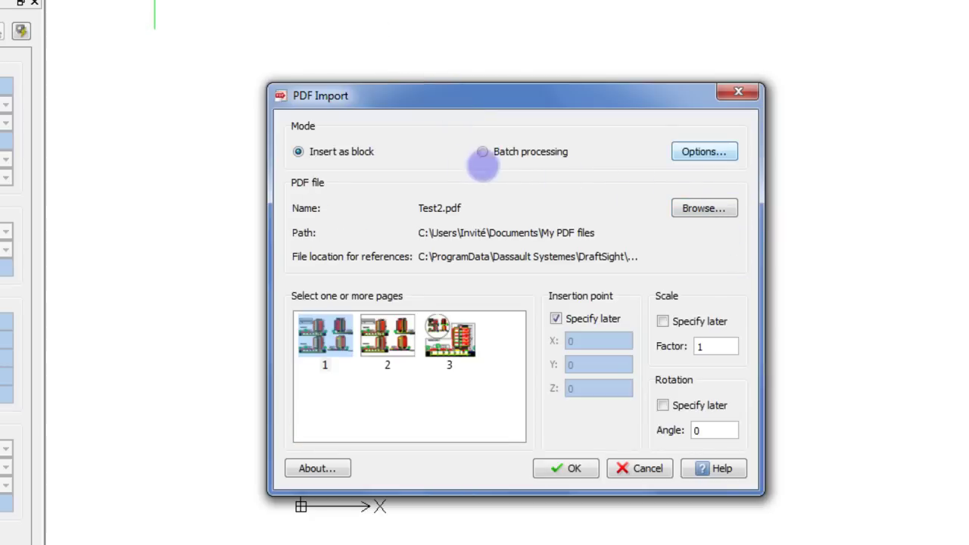
click(704, 151)
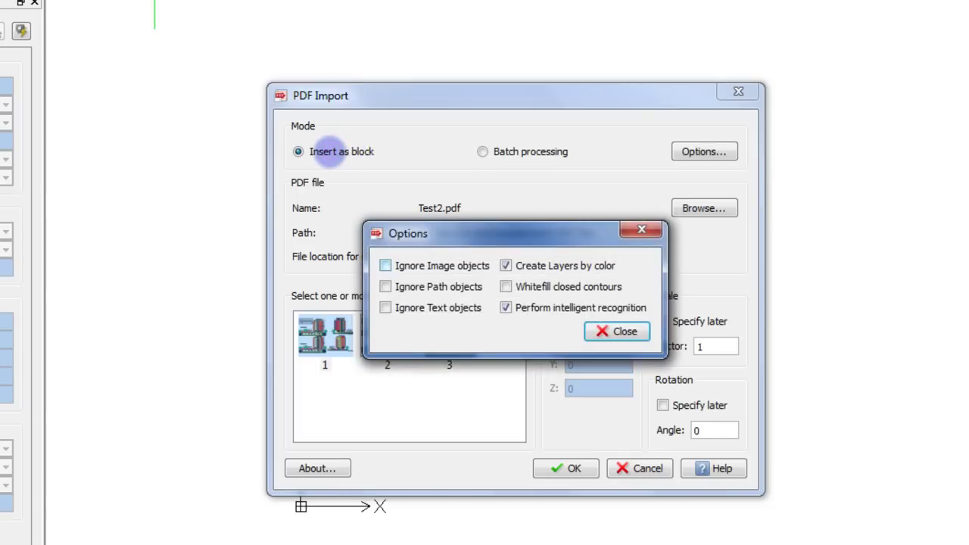
click(680, 155)
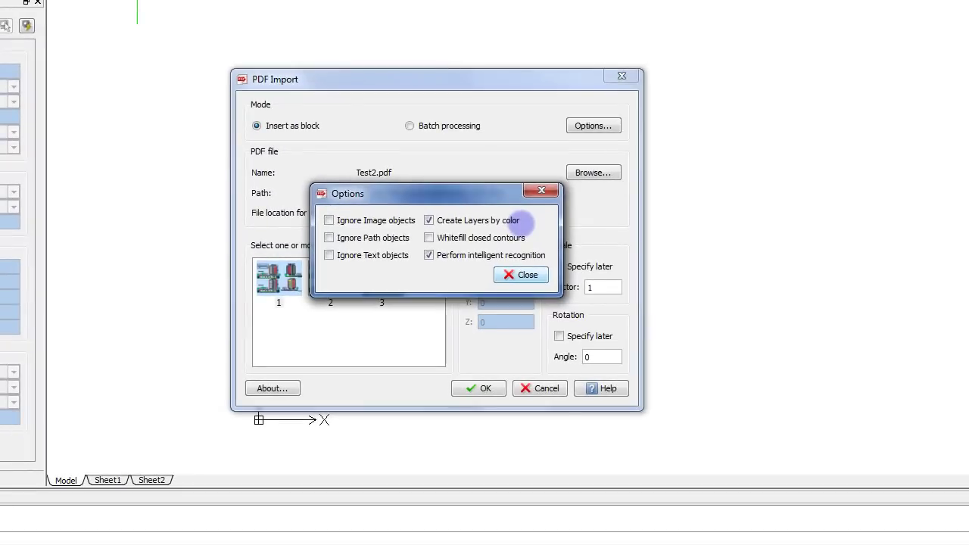
key(Return)
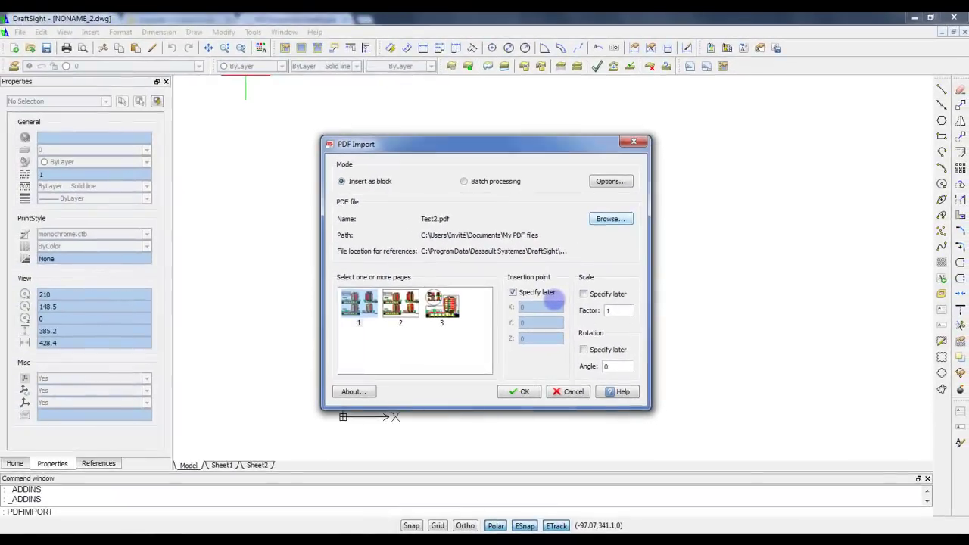
Choose Test2.pdf from C:\Users\Invité\Documents\My PDF files as the file to import.
key(Return)
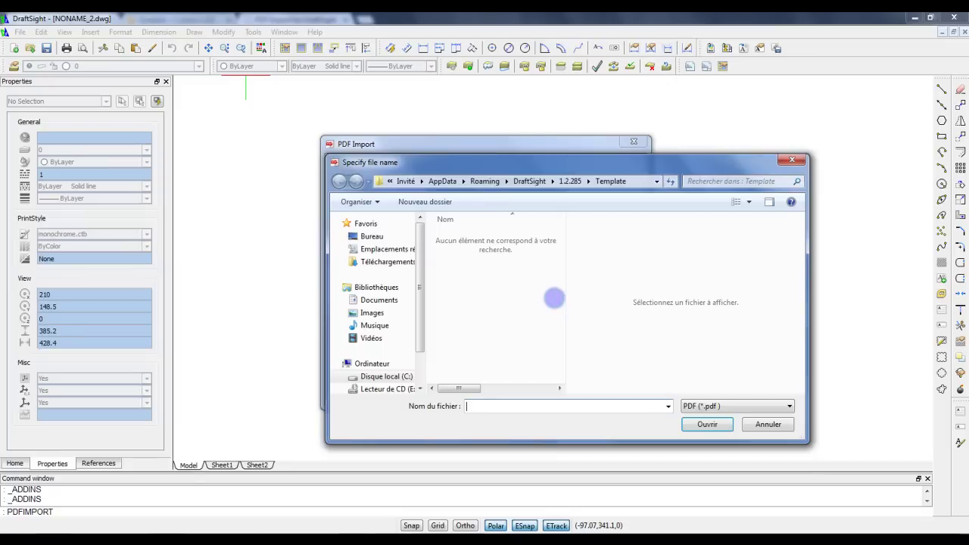
key(alt+d)
text(C:\Users\Invité\Documents\My PDF files)
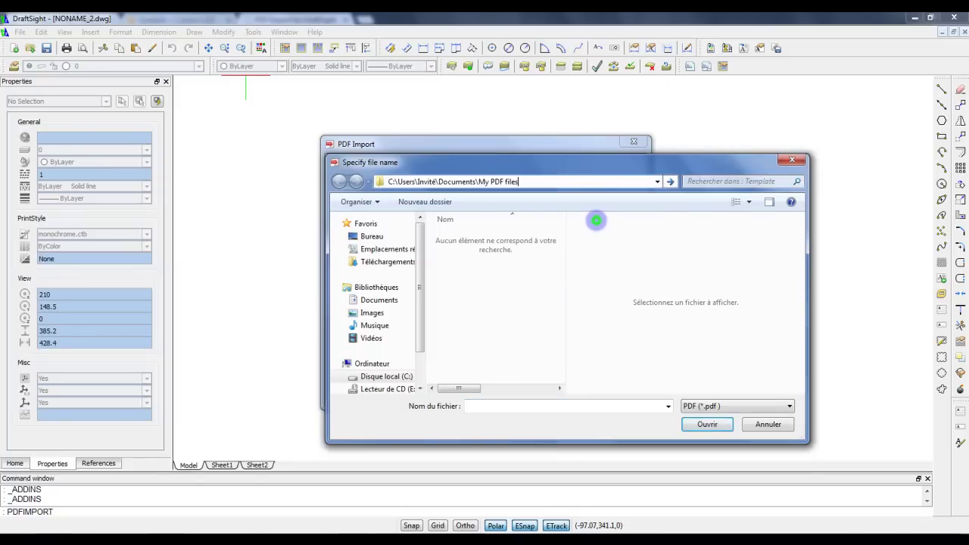
key(Return)
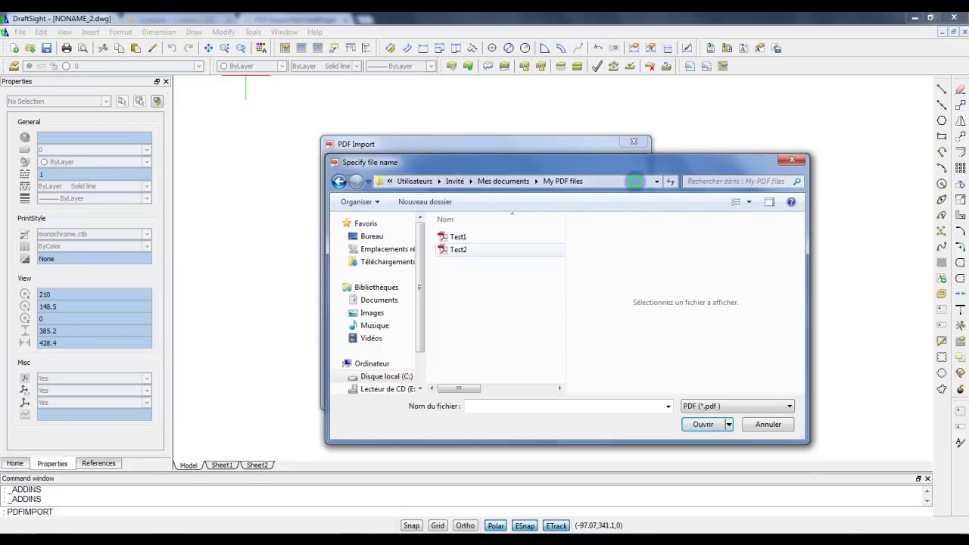
click(458, 249)
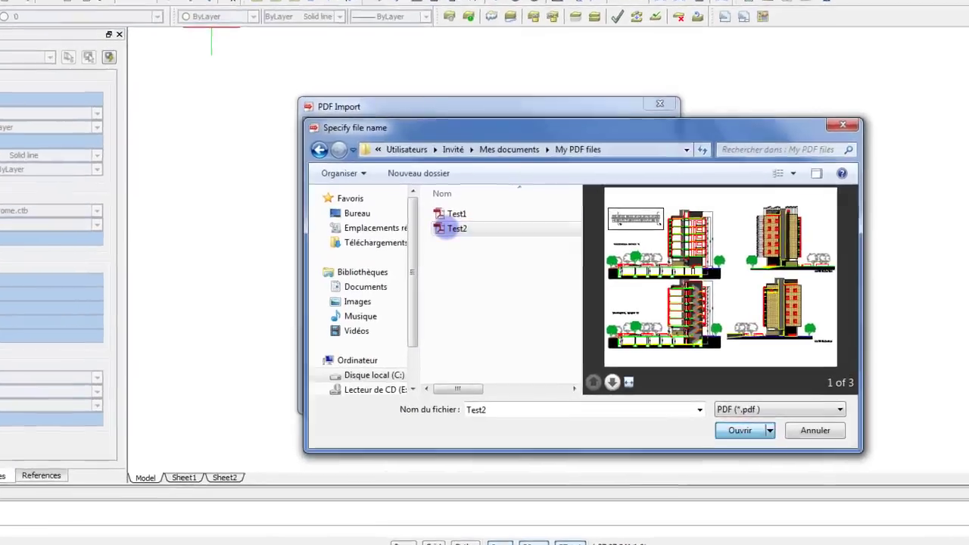
double_click(447, 250)
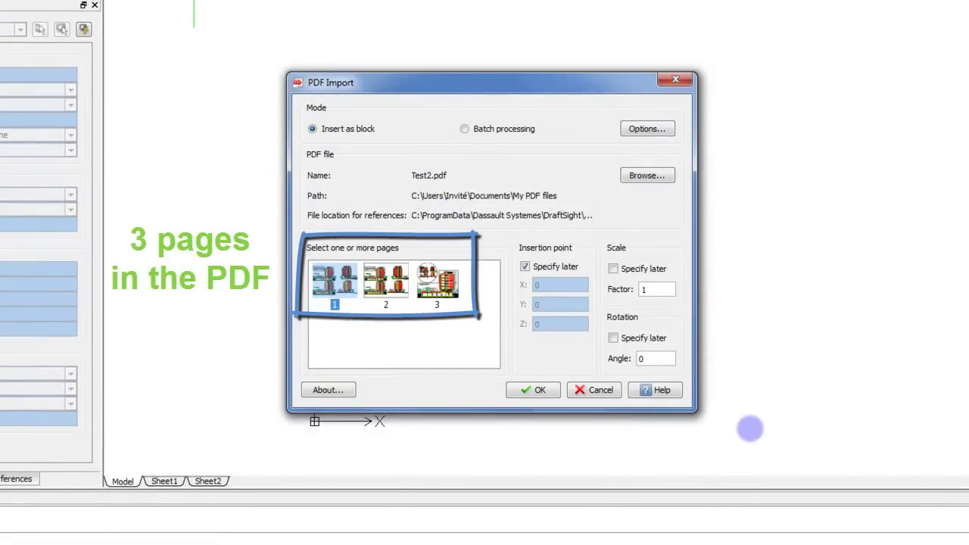
Look through the PDF's page thumbnails and select pages 2 and 3 for import.
key(Right)
key(Right)
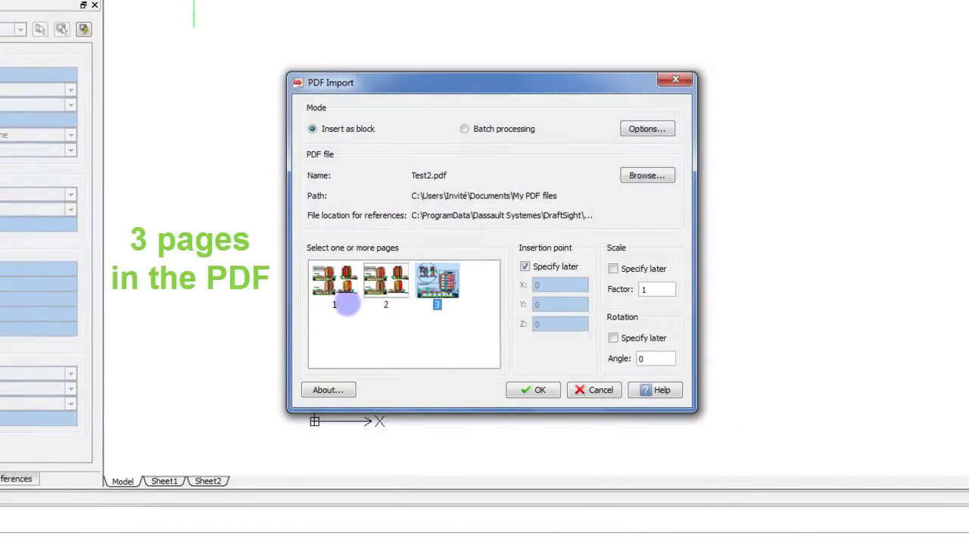
key(Left)
key(Left)
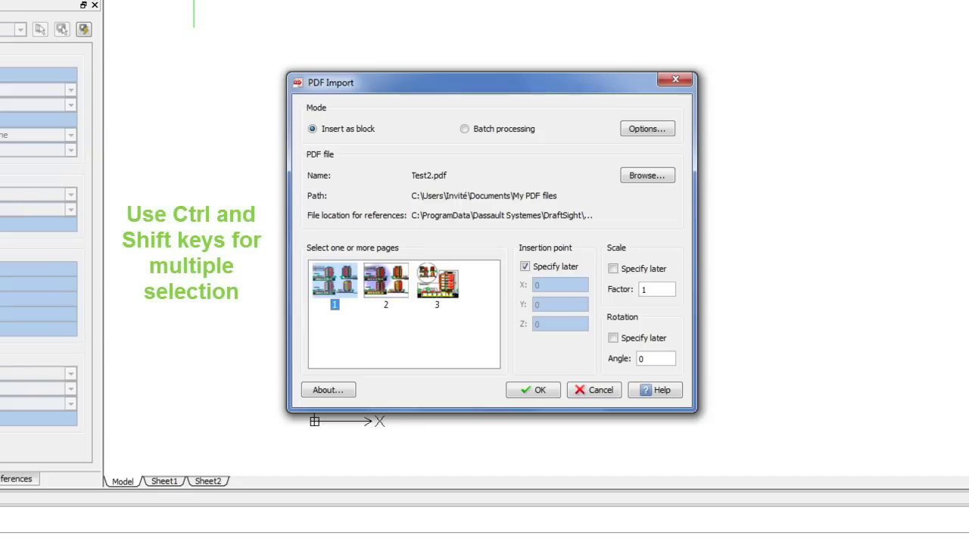
click(377, 277)
key(shift+Right)
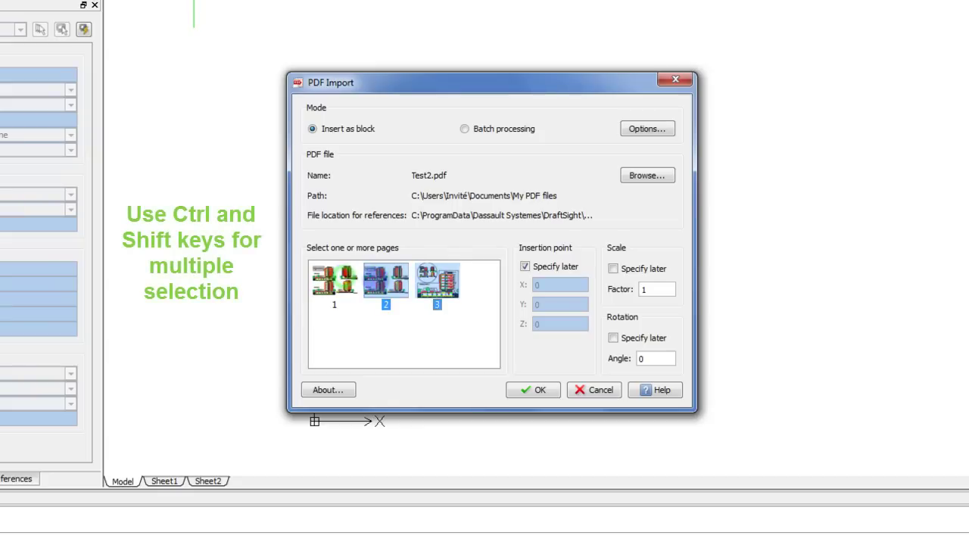
Insert the selected PDF pages as blocks side by side in the empty area above the drawing origin.
mouse_move(437, 284)
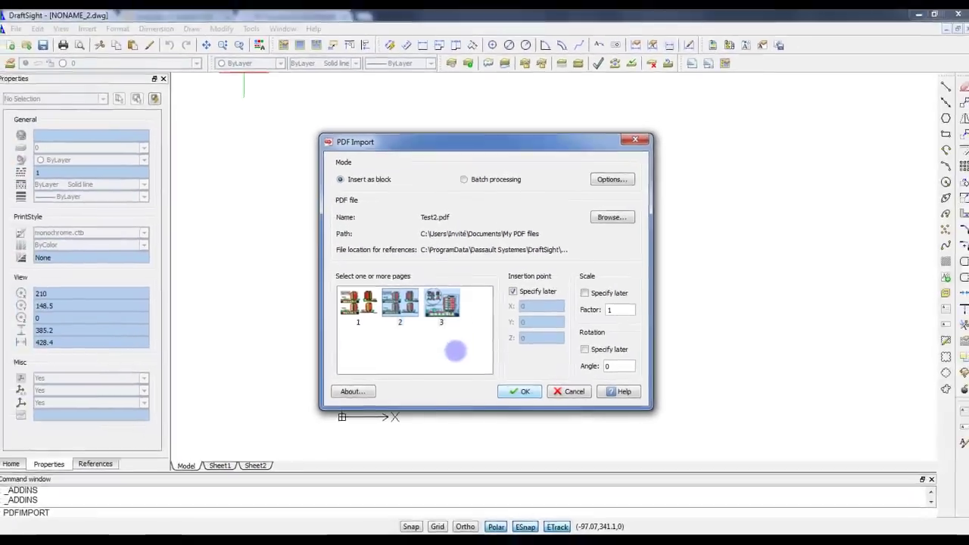
key(Return)
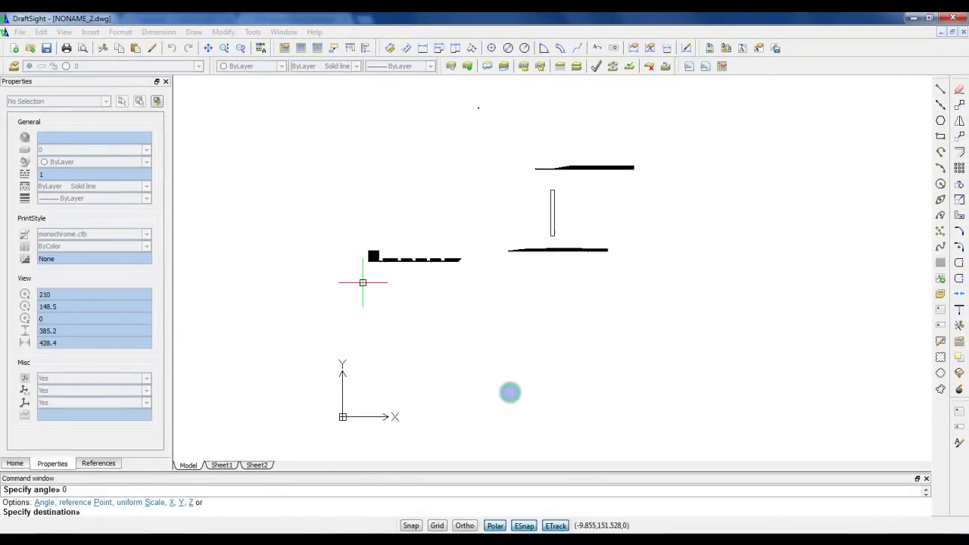
click(230, 266)
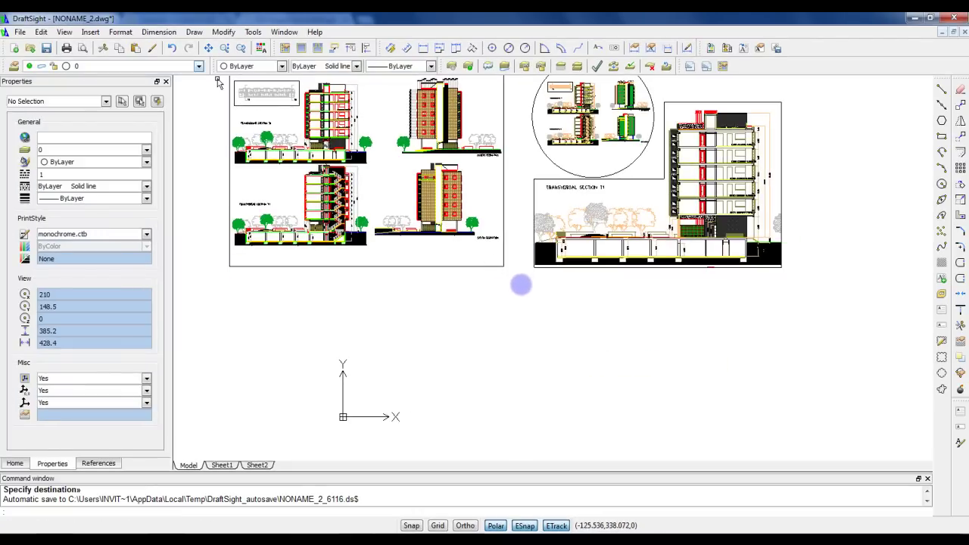
Check the layers created by color, hiding the green layer 7 and showing it again.
click(199, 66)
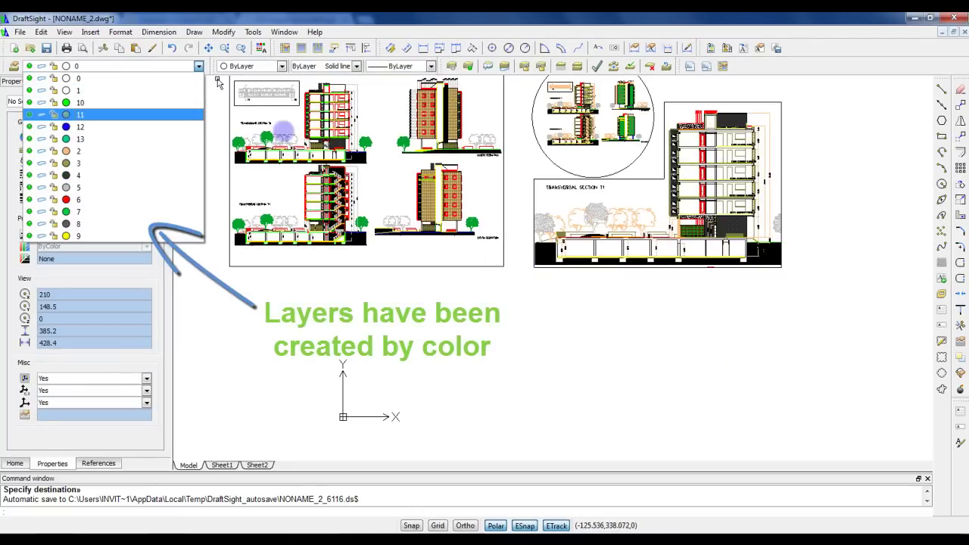
key(Down)
key(Down)
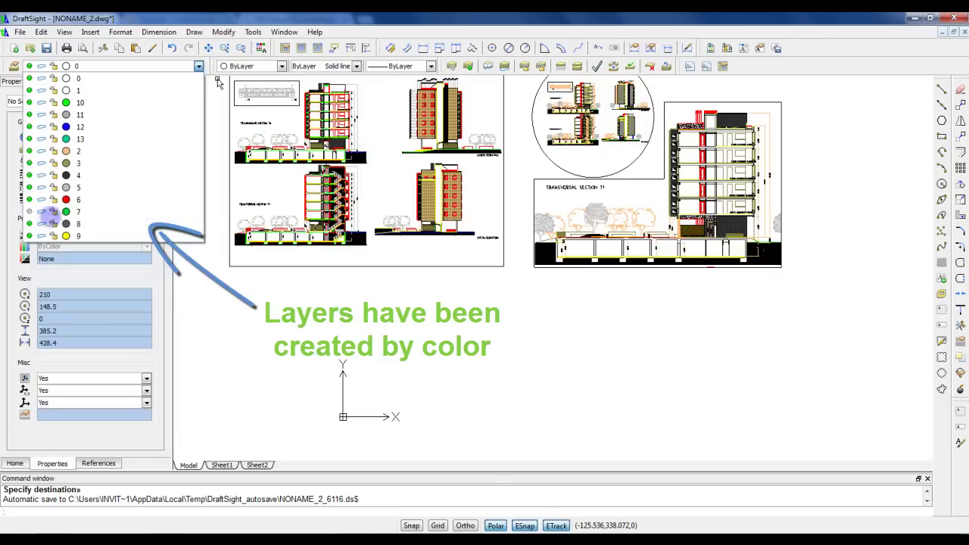
click(28, 211)
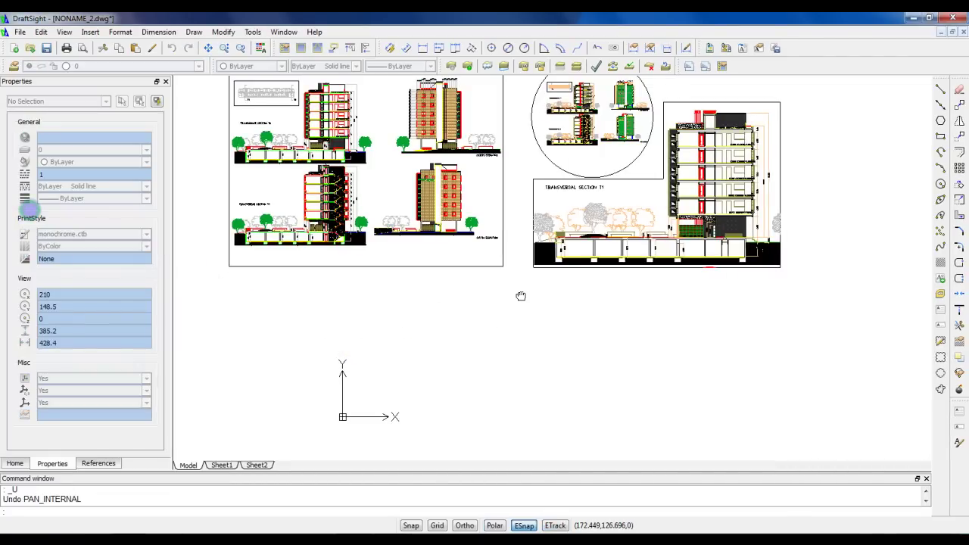
Explode the block containing the Transversal Section T1 page into individual entities.
middle_drag(521, 296, 513, 356)
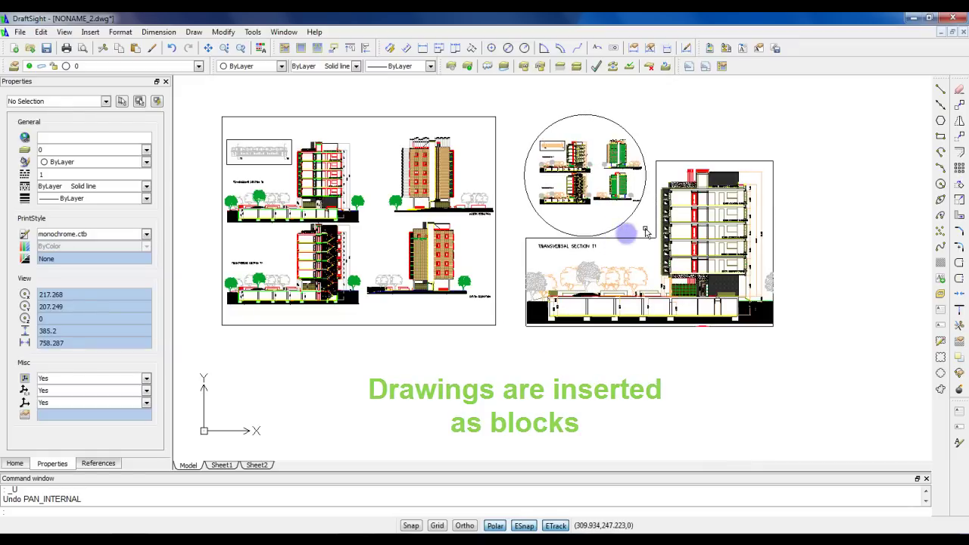
scroll(645, 231, up, 1)
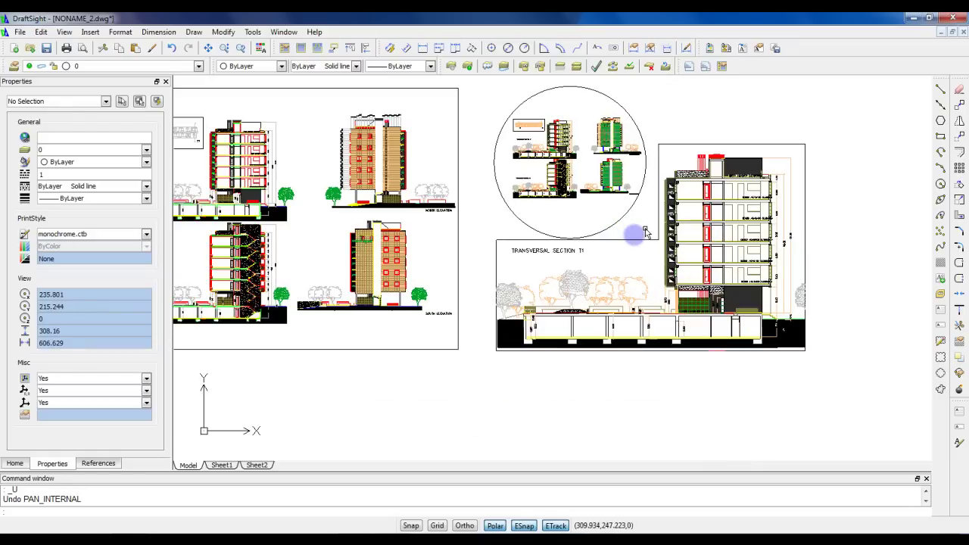
click(832, 360)
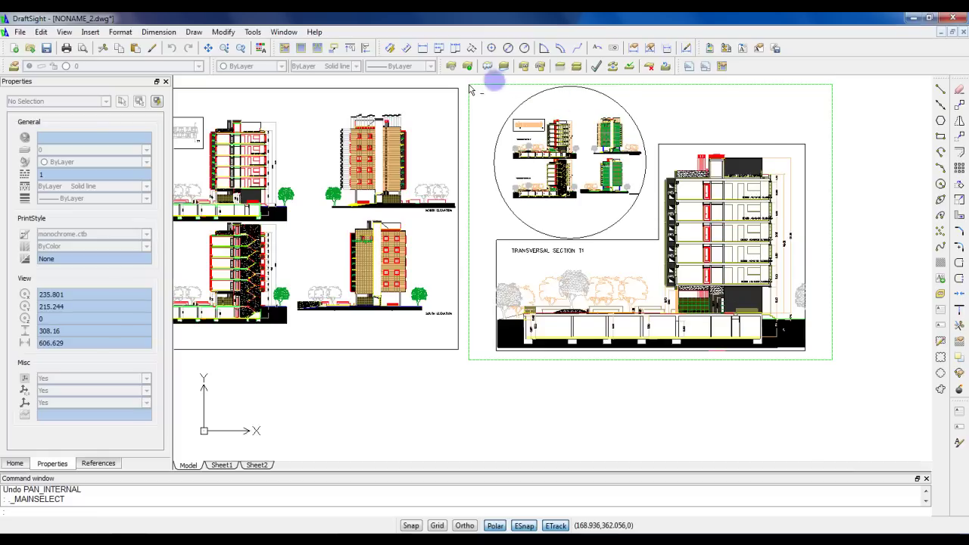
click(470, 89)
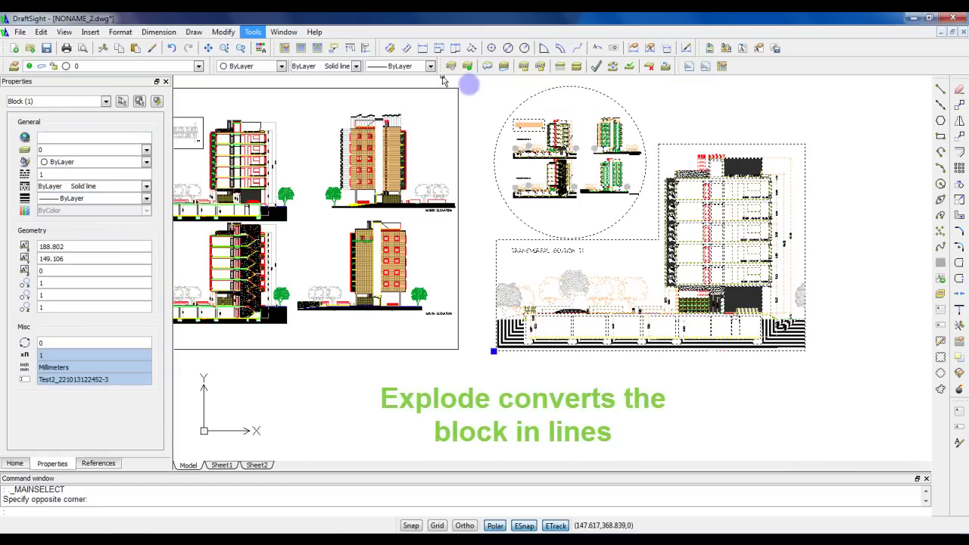
click(223, 32)
key(Up)
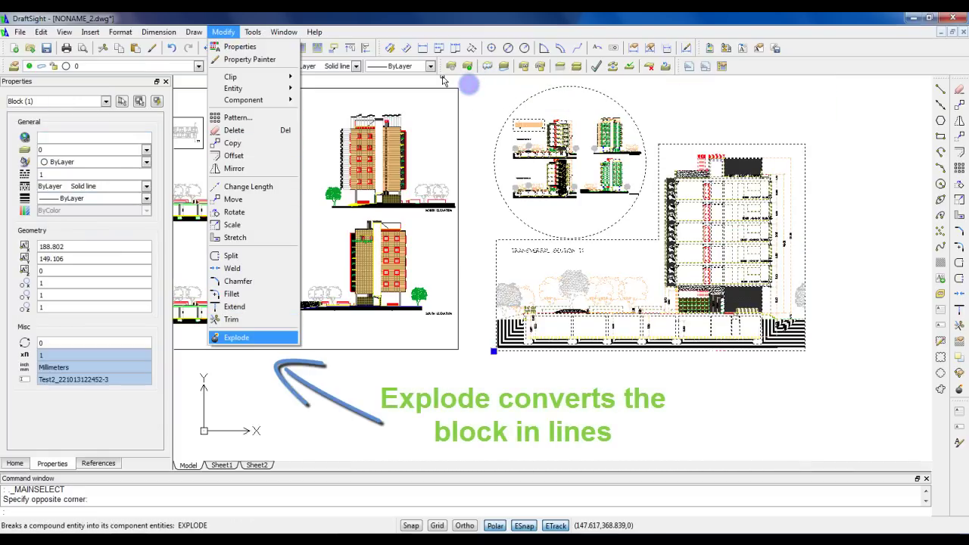
key(Return)
key(Escape)
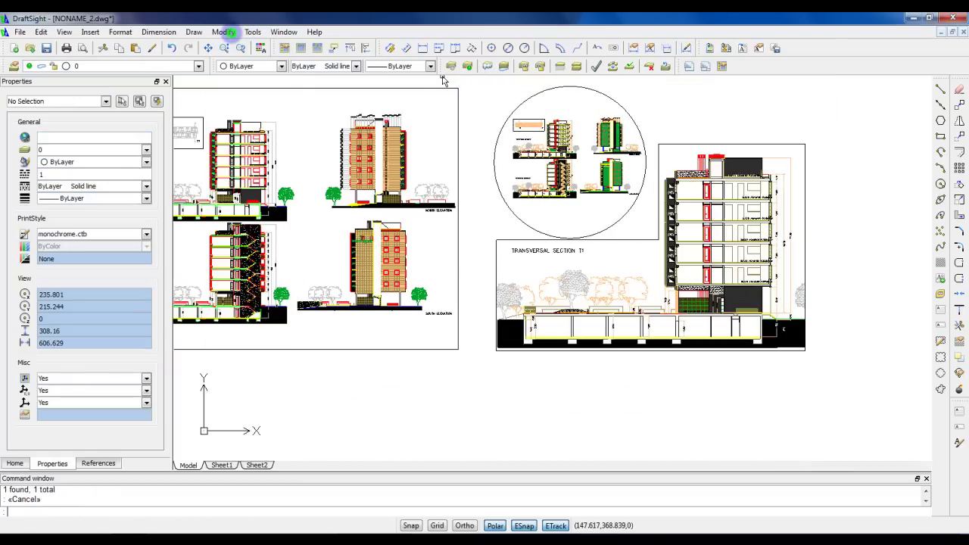
Delete the outer frame polyline and the large circle around the small views on the exploded page.
click(497, 265)
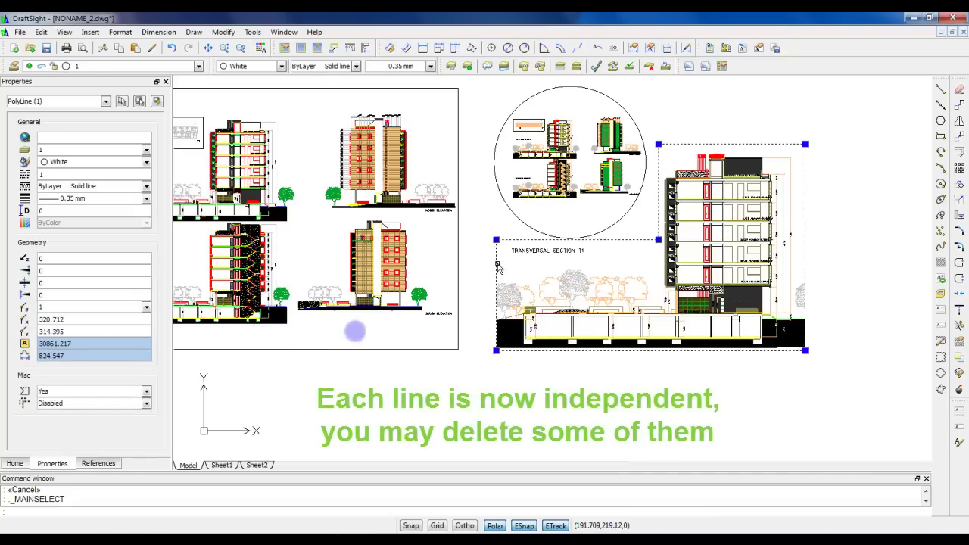
key(Delete)
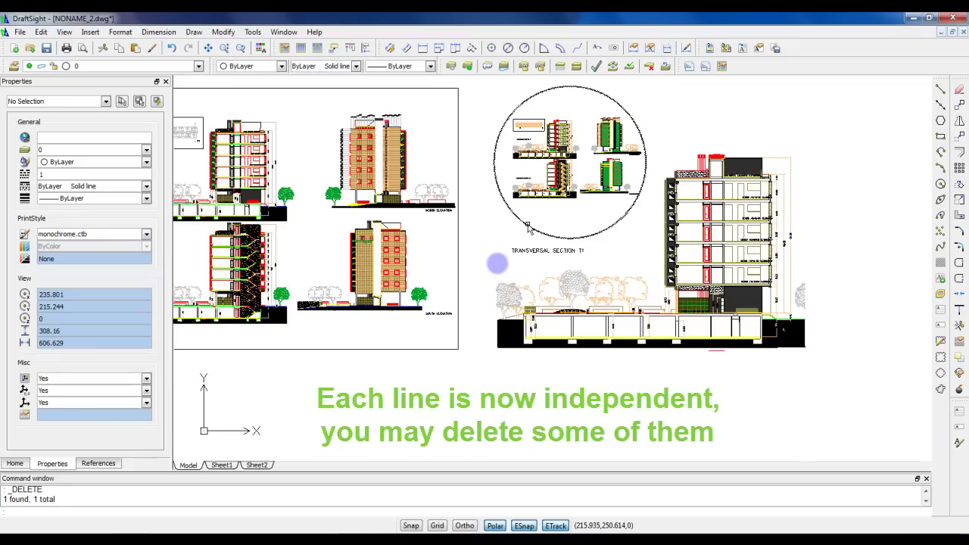
click(528, 228)
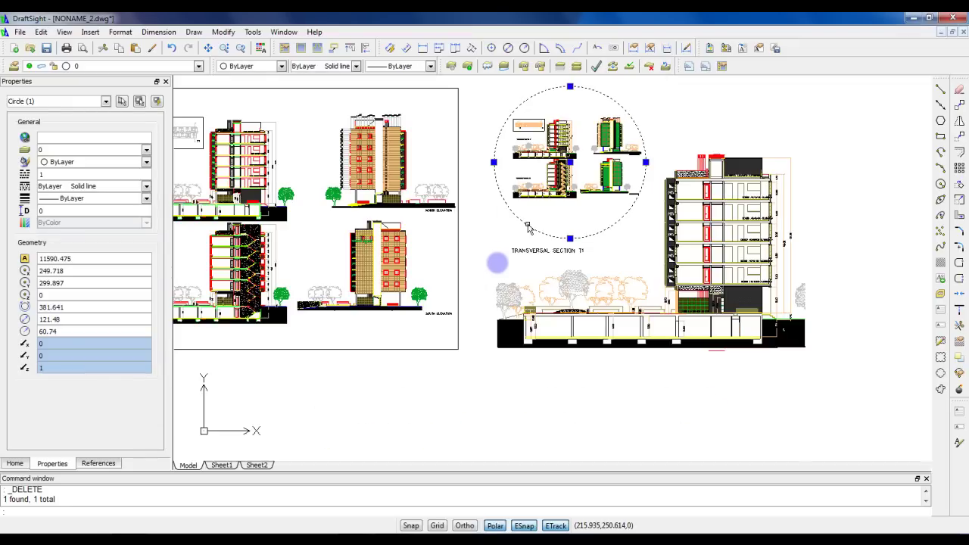
key(Delete)
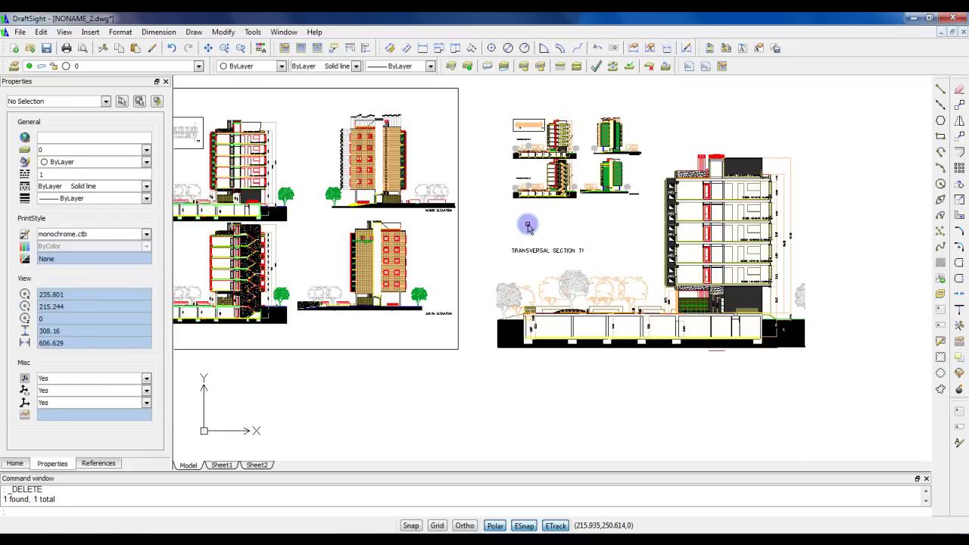
Move the upper small green building elevation from the exploded page to the empty area below the two pages.
click(585, 111)
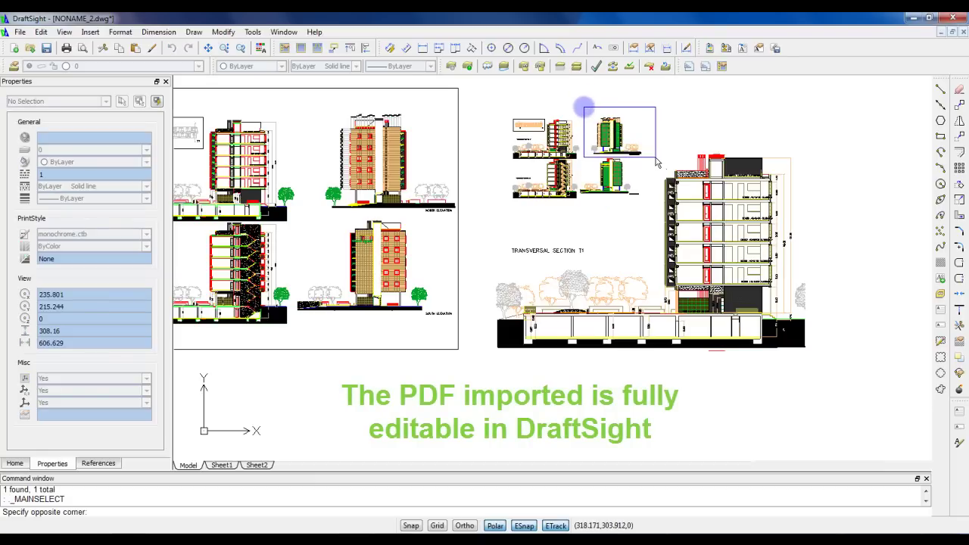
click(657, 162)
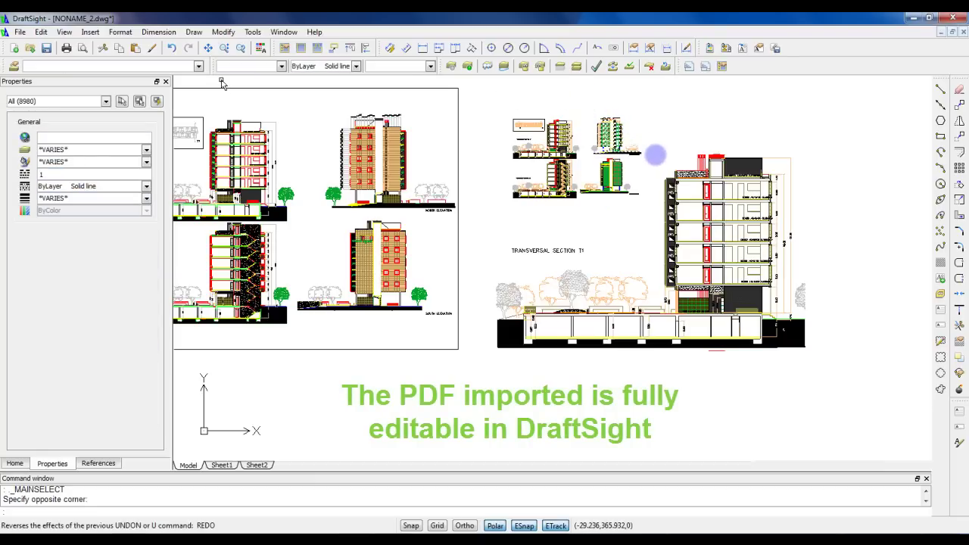
click(224, 32)
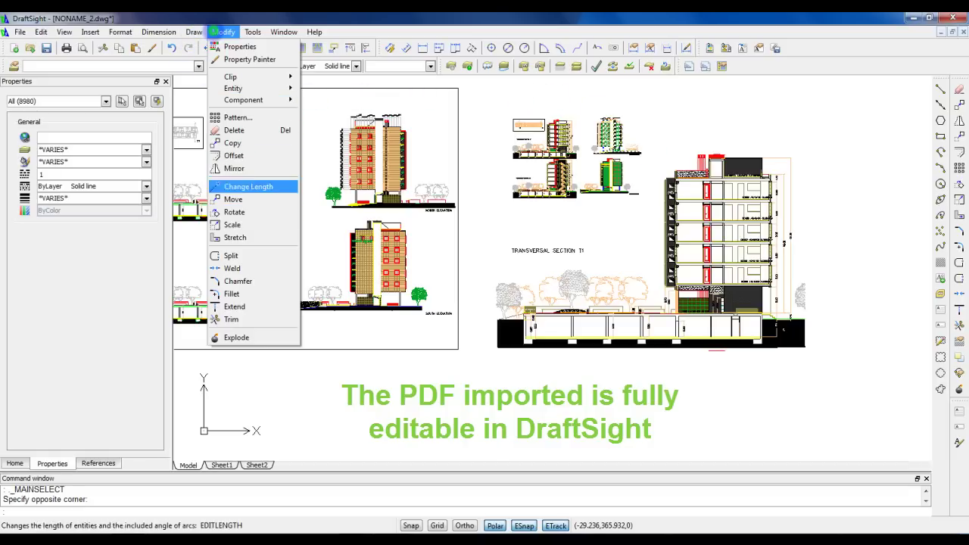
click(233, 199)
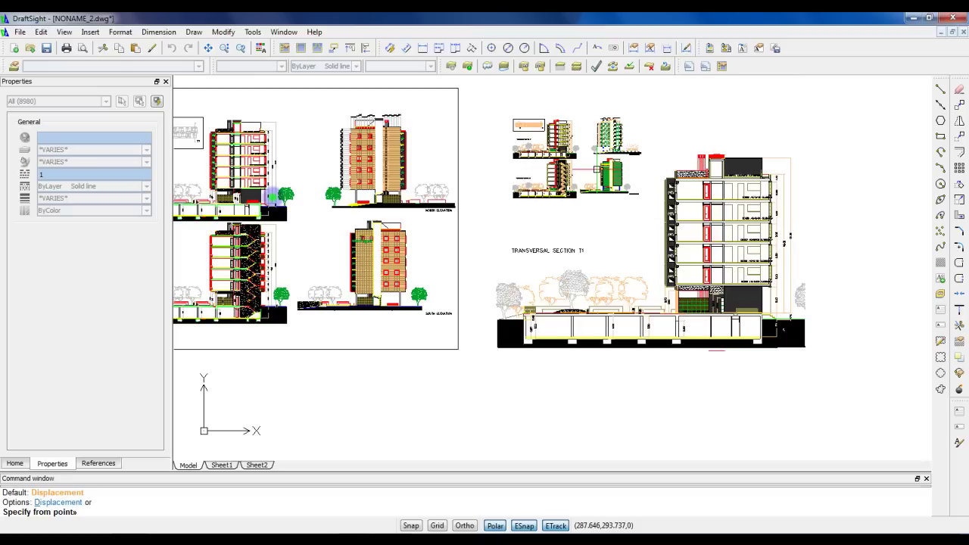
click(649, 138)
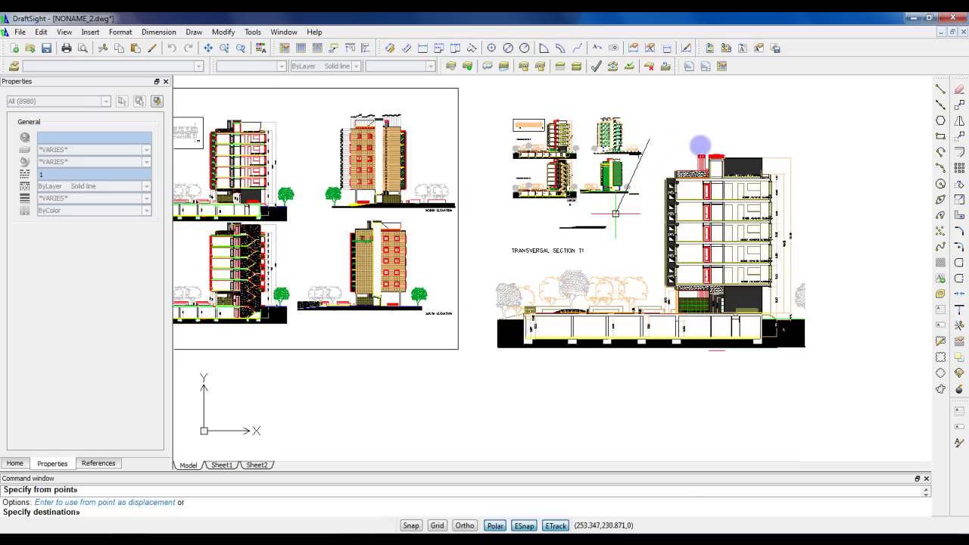
click(452, 419)
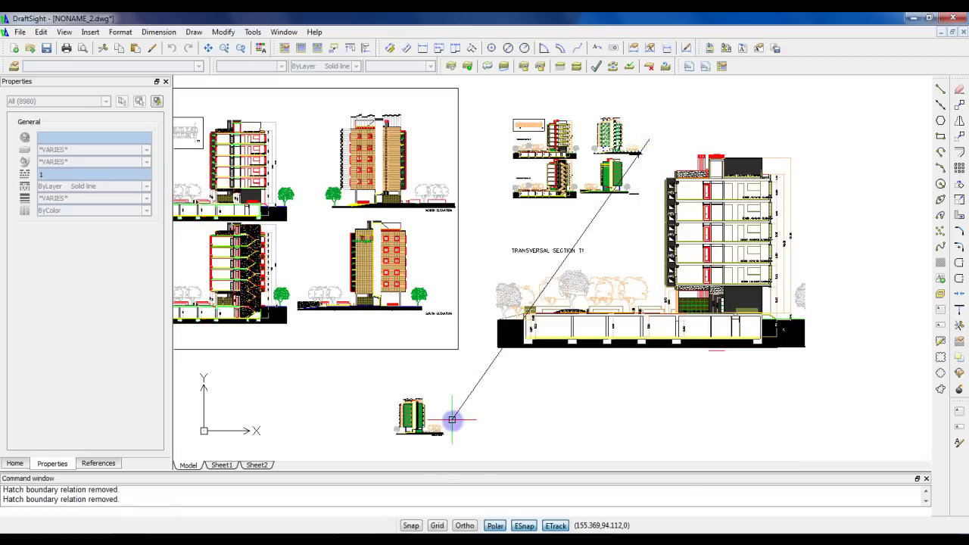